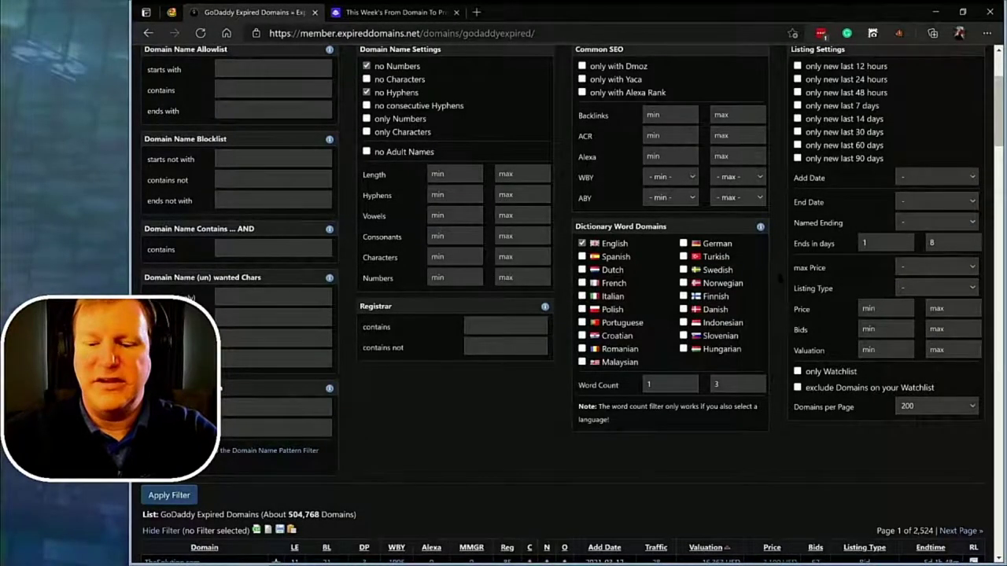
- Clear the minimum of the Ends in days filter, review the additional TLD filters and apply the filter to the expired domains list
{"action": "scroll", "coordinate": [779, 277], "scroll_direction": "up", "scroll_amount": 2}
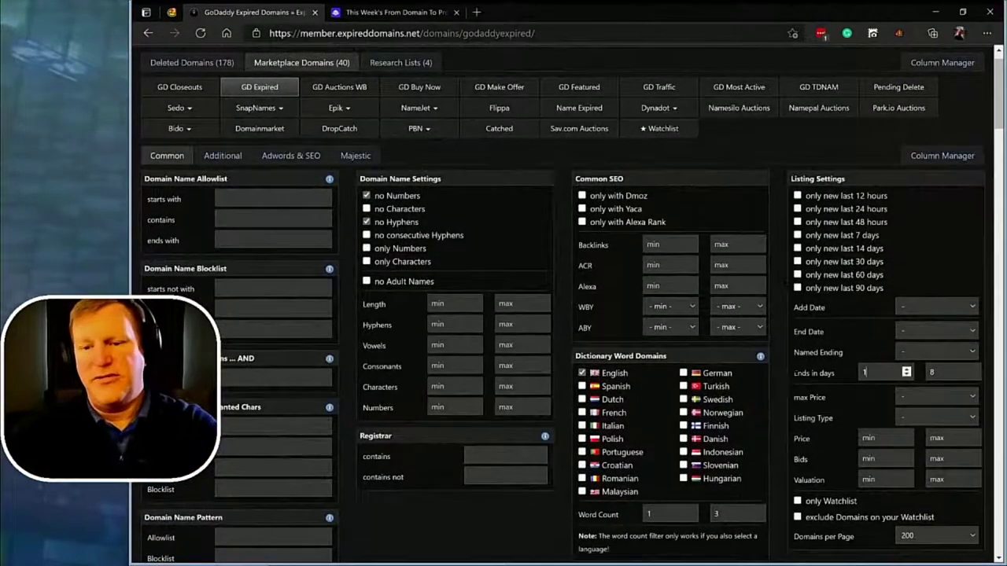
{"action": "left_click", "coordinate": [796, 373]}
{"action": "key", "text": "BackSpace"}
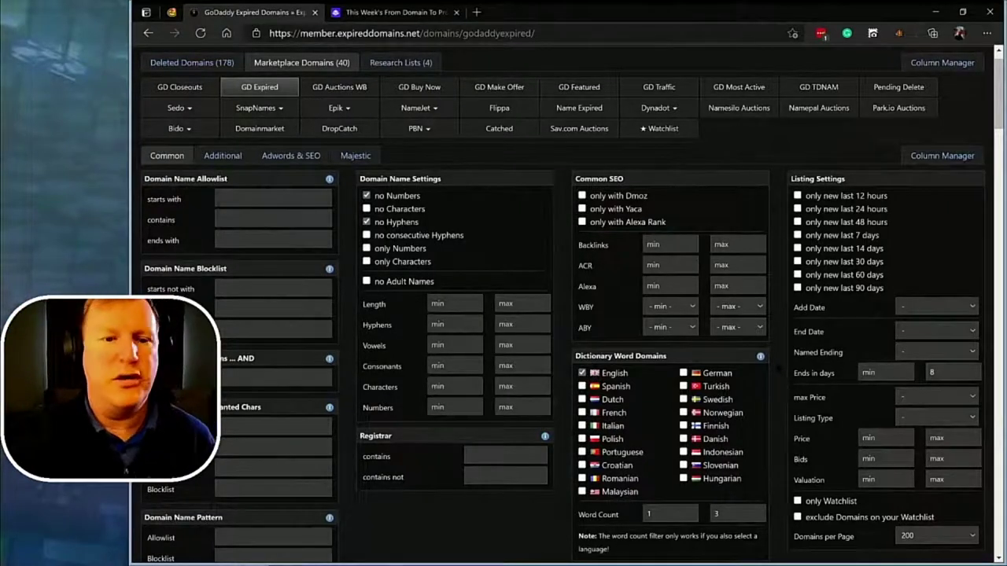
{"action": "left_click", "coordinate": [223, 157]}
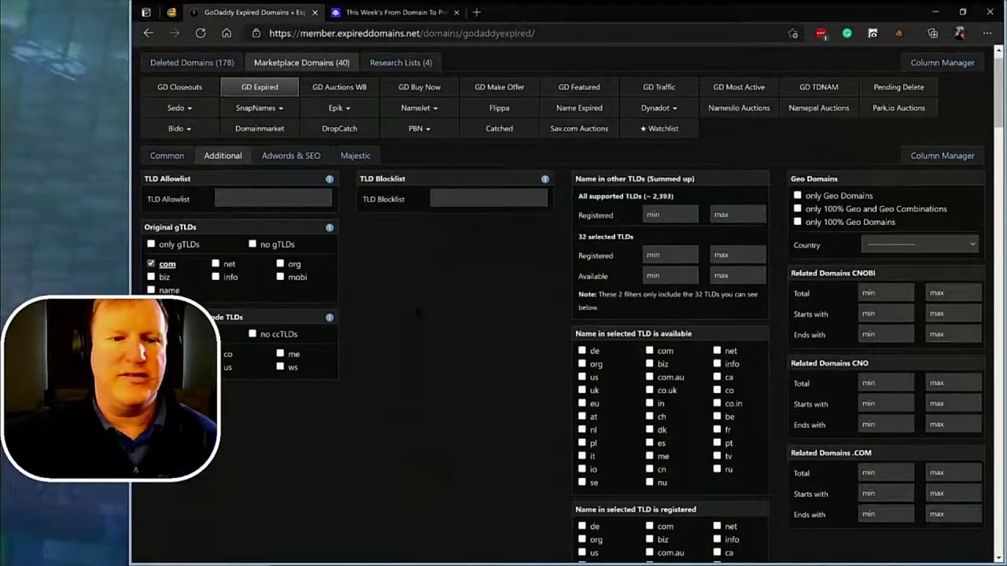
{"action": "scroll", "coordinate": [419, 313], "scroll_direction": "down", "scroll_amount": 5}
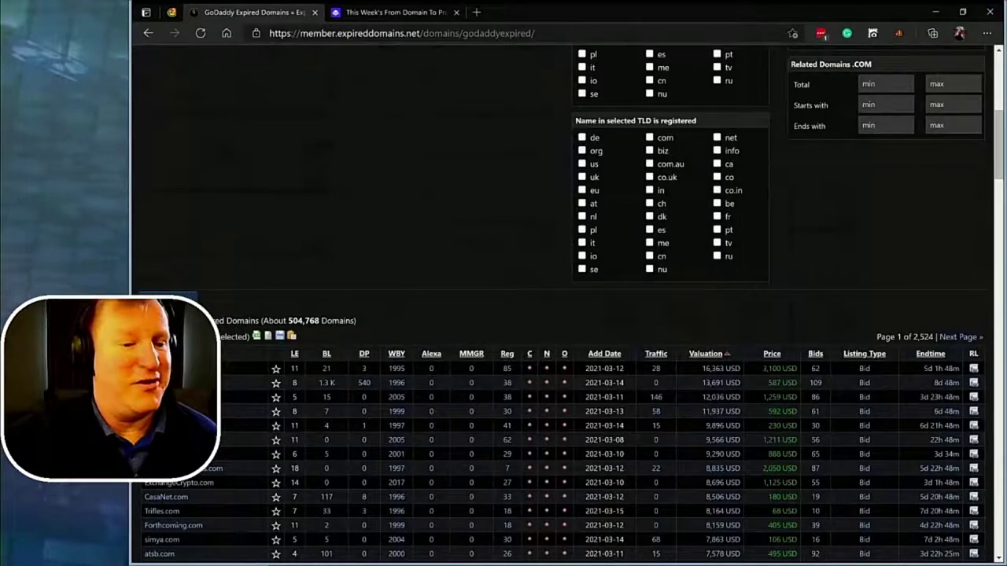
{"action": "key", "text": "Return"}
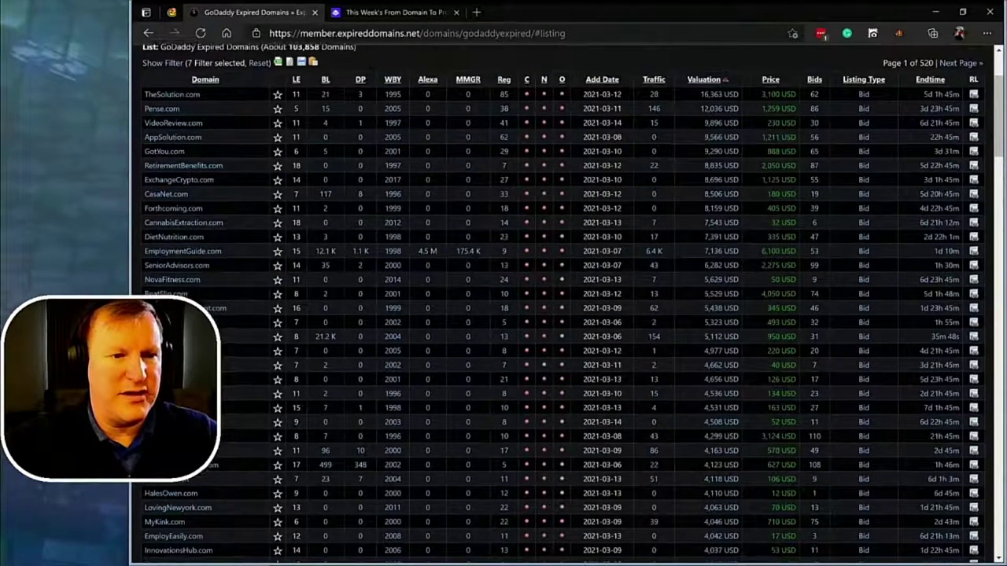
- Star VideoReview.com in the enlarged domain listing and check its GoDaddy auction page, closing the page again
{"action": "scroll", "coordinate": [559, 315], "scroll_direction": "down", "scroll_amount": 1}
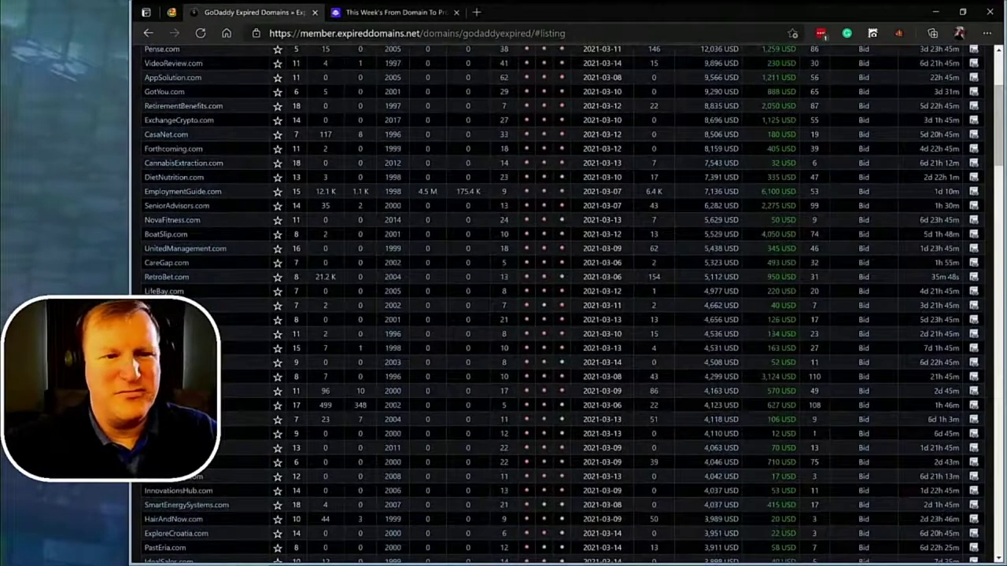
{"action": "scroll", "coordinate": [150, 163], "scroll_direction": "up", "scroll_amount": 3}
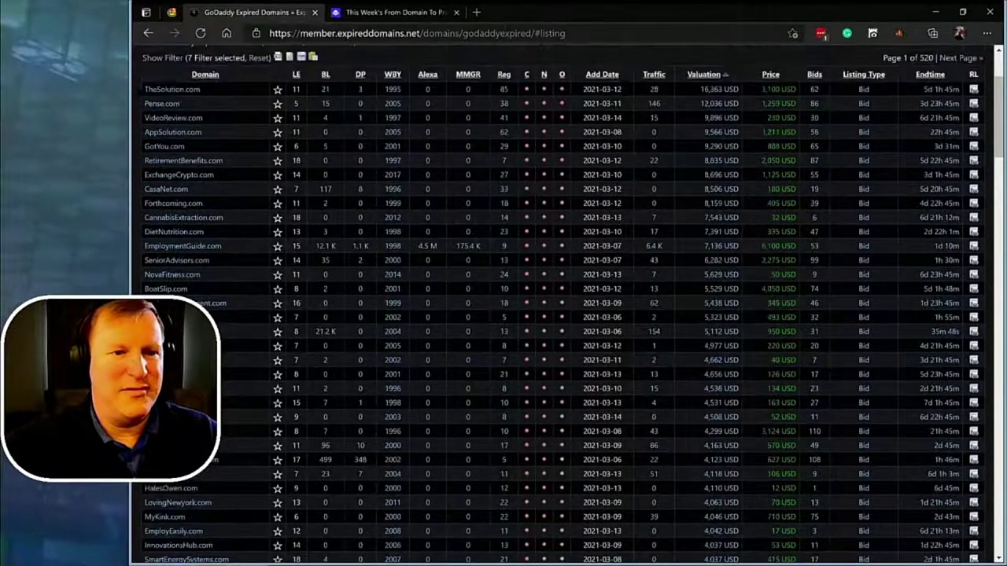
{"action": "scroll", "coordinate": [150, 163], "scroll_direction": "up", "scroll_amount": 3, "text": "ctrl"}
{"action": "scroll", "coordinate": [150, 164], "scroll_direction": "up", "scroll_amount": 3, "text": "ctrl"}
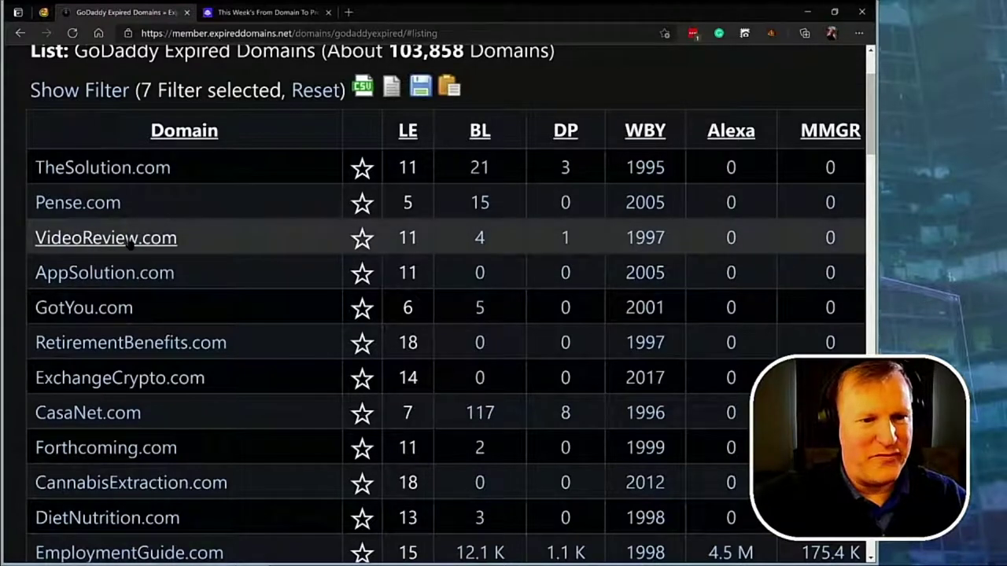
{"action": "left_click", "coordinate": [373, 245]}
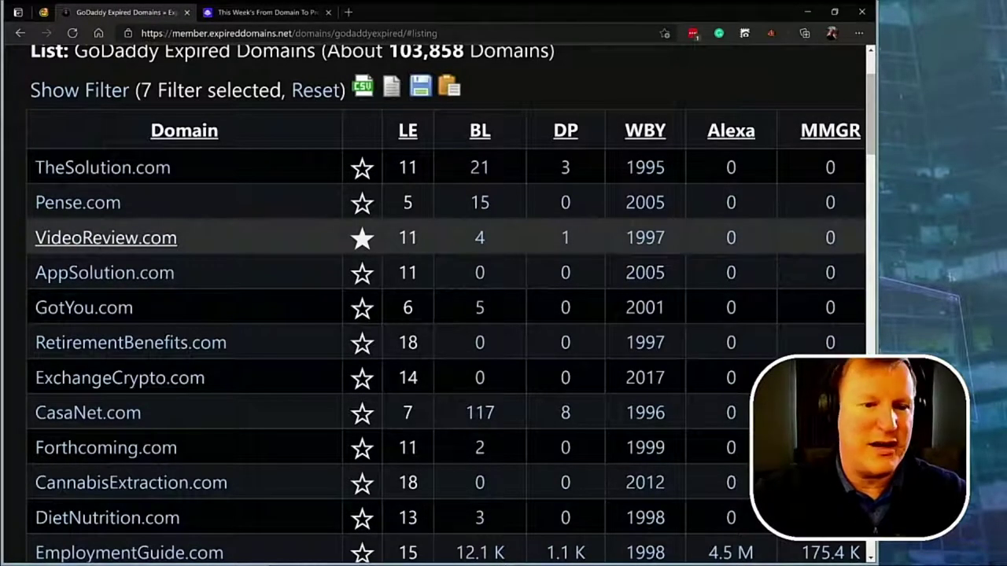
{"action": "left_click", "coordinate": [102, 244]}
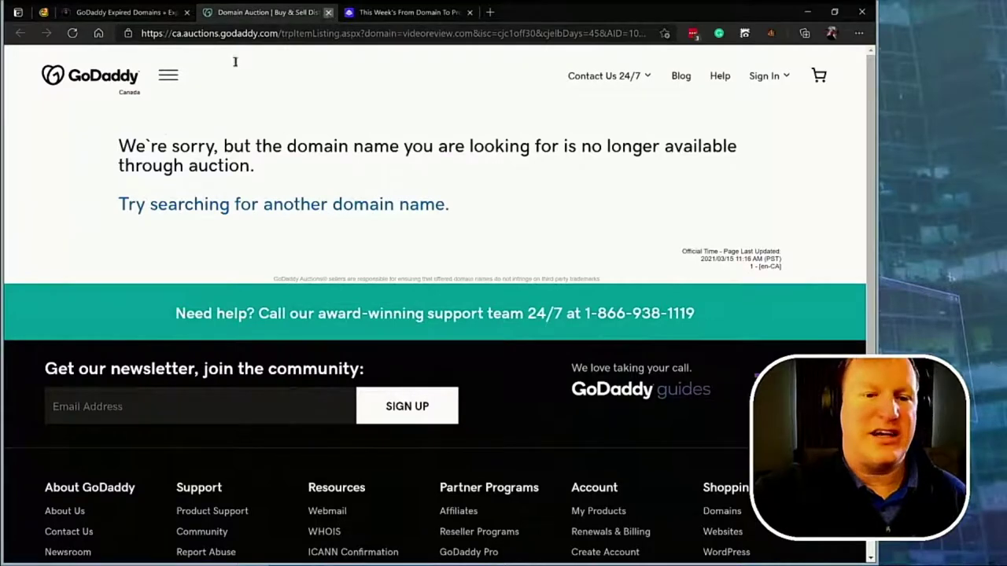
{"action": "left_click", "coordinate": [329, 13]}
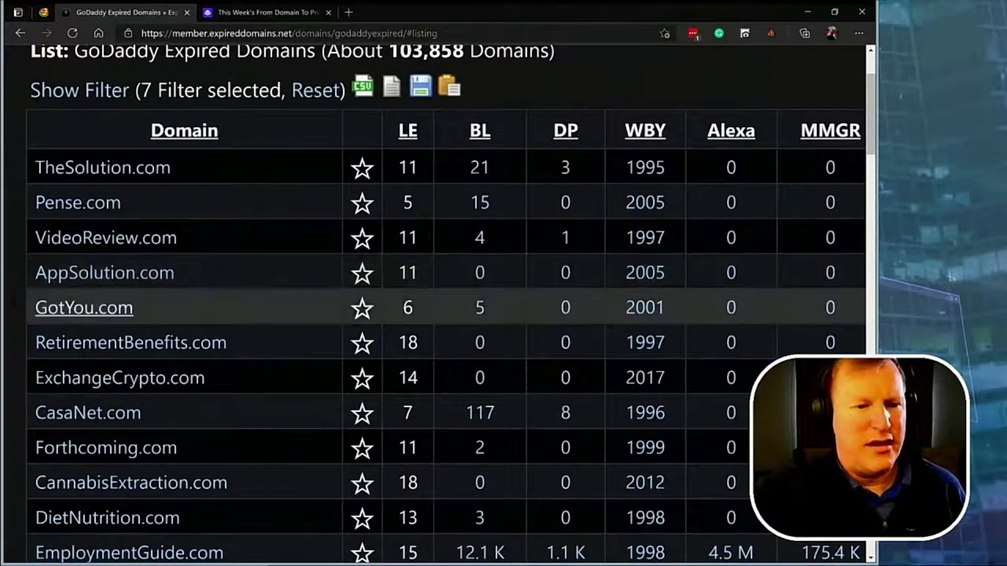
- Look further down the domain list and check the GoDaddy auction page for EmploymentGuide.com, closing it again
{"action": "scroll", "coordinate": [445, 305], "scroll_direction": "down", "scroll_amount": 3}
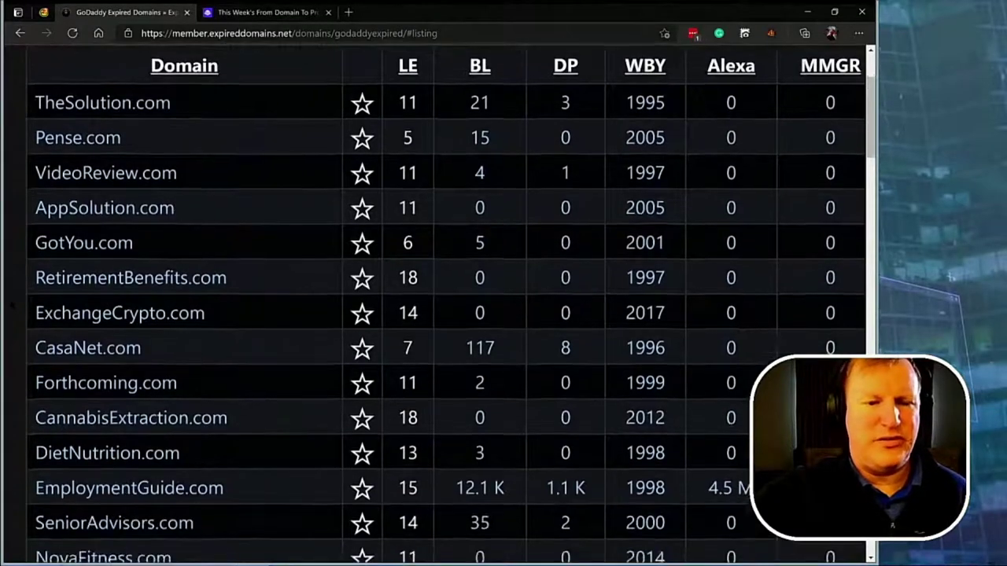
{"action": "scroll", "coordinate": [446, 304], "scroll_direction": "down", "scroll_amount": 1}
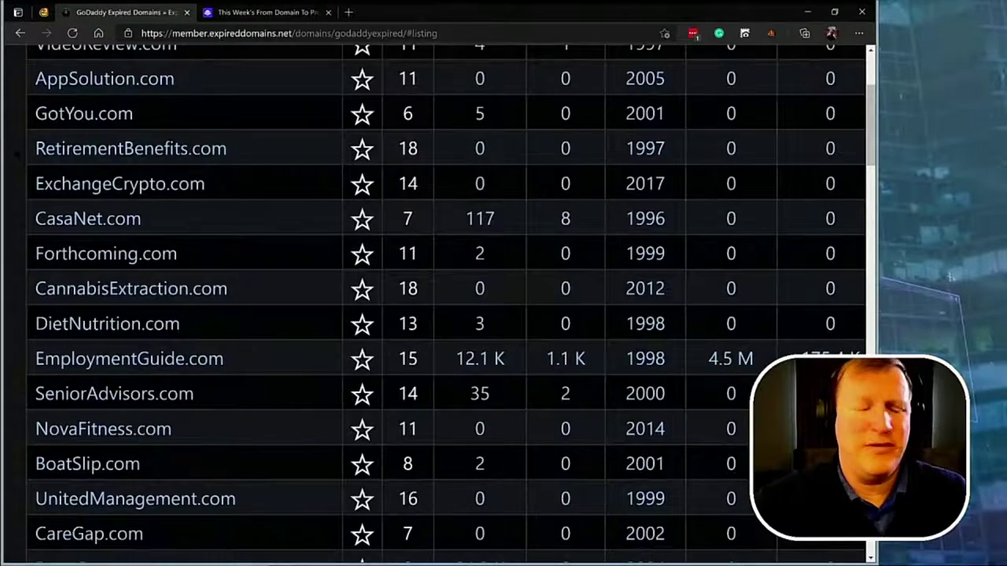
{"action": "scroll", "coordinate": [445, 304], "scroll_direction": "down", "scroll_amount": 1}
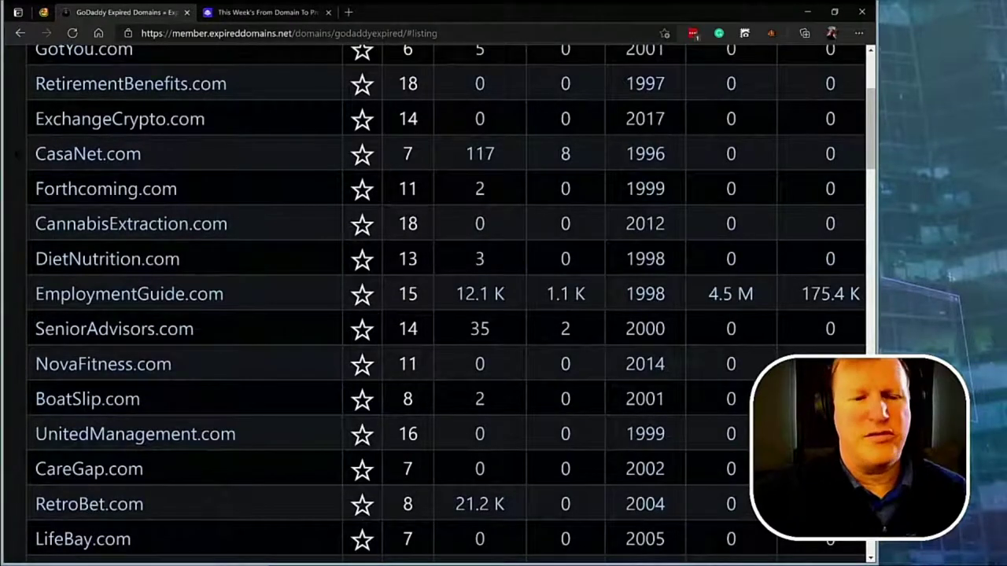
{"action": "scroll", "coordinate": [445, 303], "scroll_direction": "down", "scroll_amount": 1}
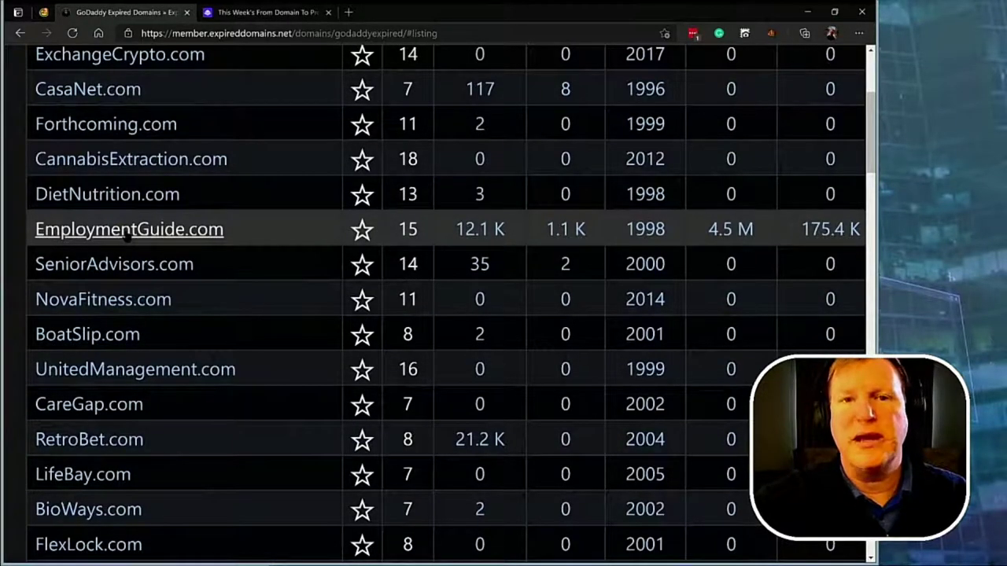
{"action": "left_click", "coordinate": [157, 229]}
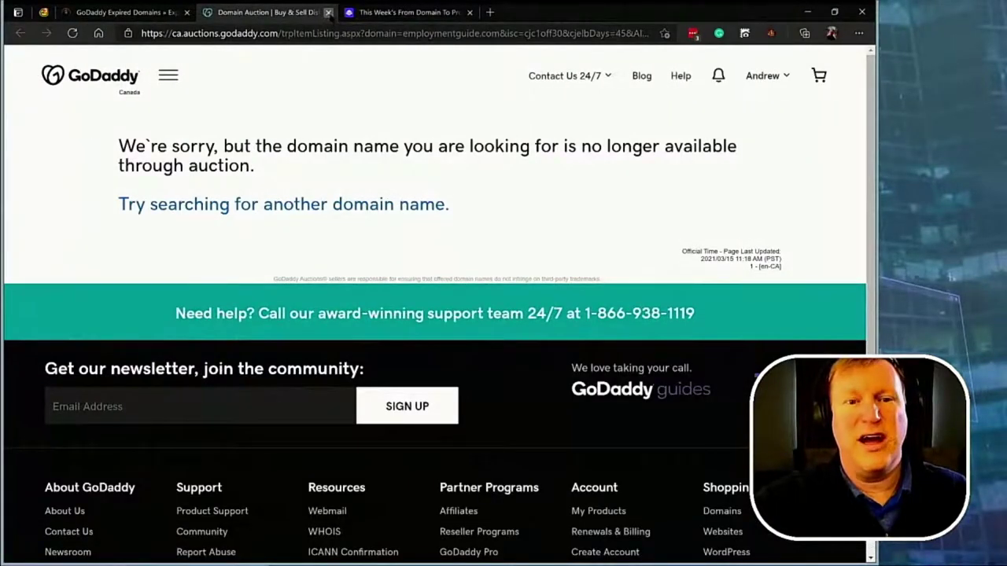
{"action": "left_click", "coordinate": [328, 12]}
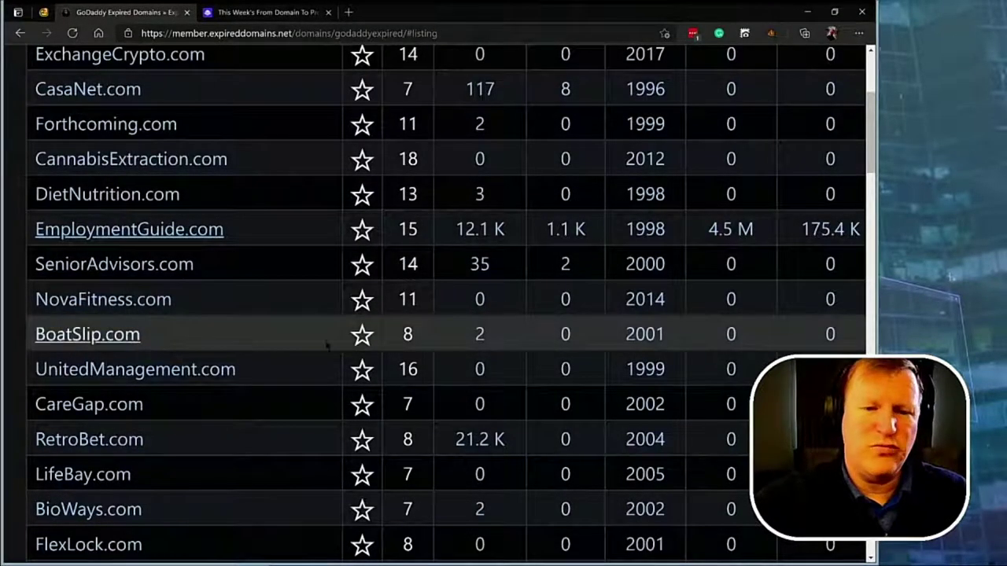
- Star BoatSlip.com in the listing and check its GoDaddy auction page, closing the page again
{"action": "left_click", "coordinate": [362, 337]}
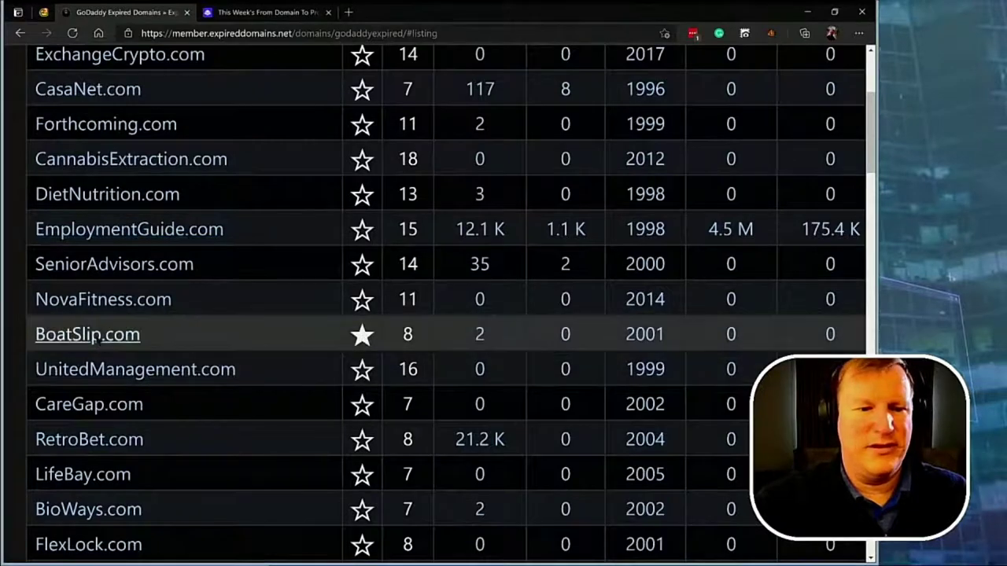
{"action": "left_click", "coordinate": [94, 337]}
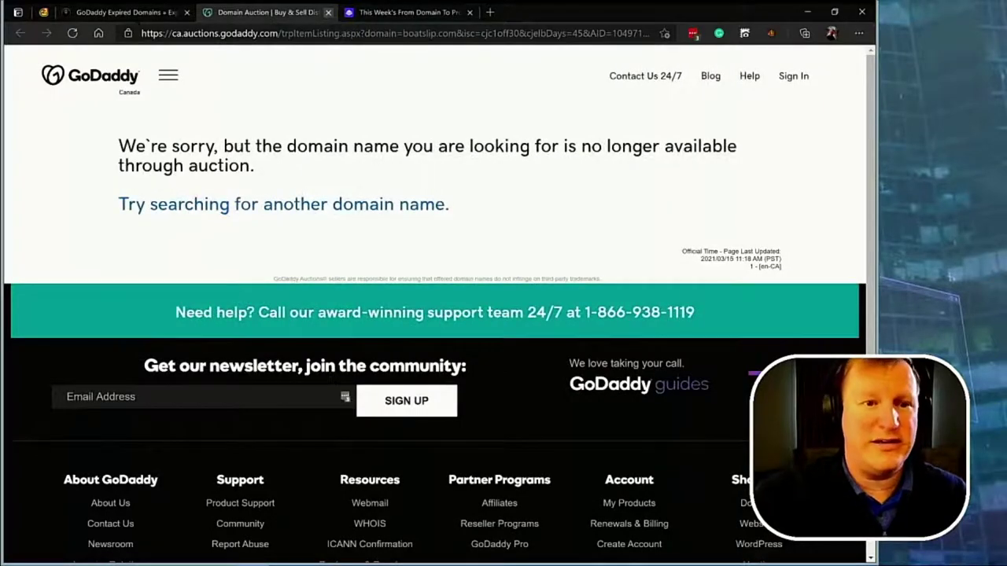
{"action": "key", "text": "ctrl+w"}
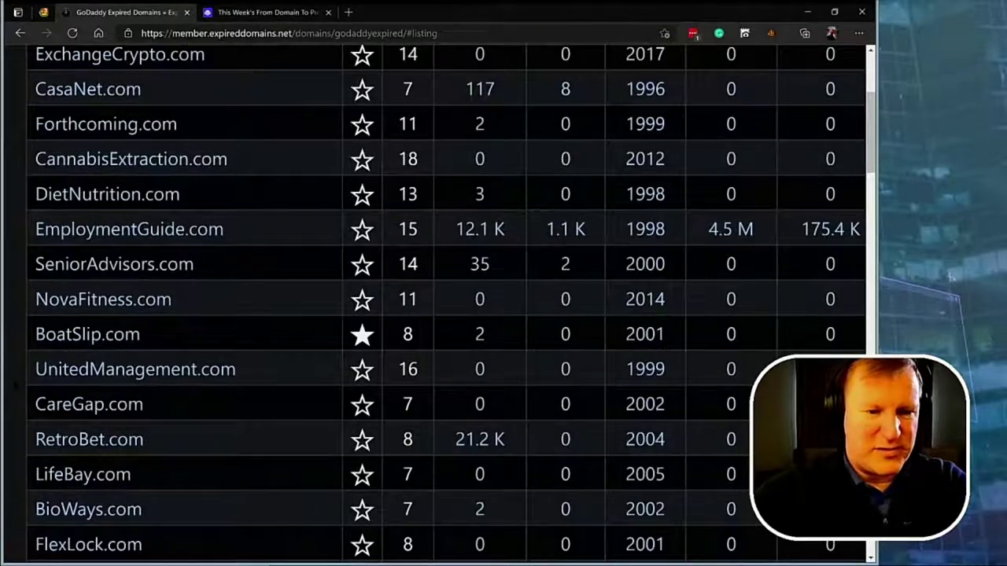
- Open the GoDaddy auction page for BuyAntiques.com and start placing a bid at the prefilled 139 USD
{"action": "scroll", "coordinate": [445, 305], "scroll_direction": "down", "scroll_amount": 2}
{"action": "scroll", "coordinate": [445, 305], "scroll_direction": "down", "scroll_amount": 3}
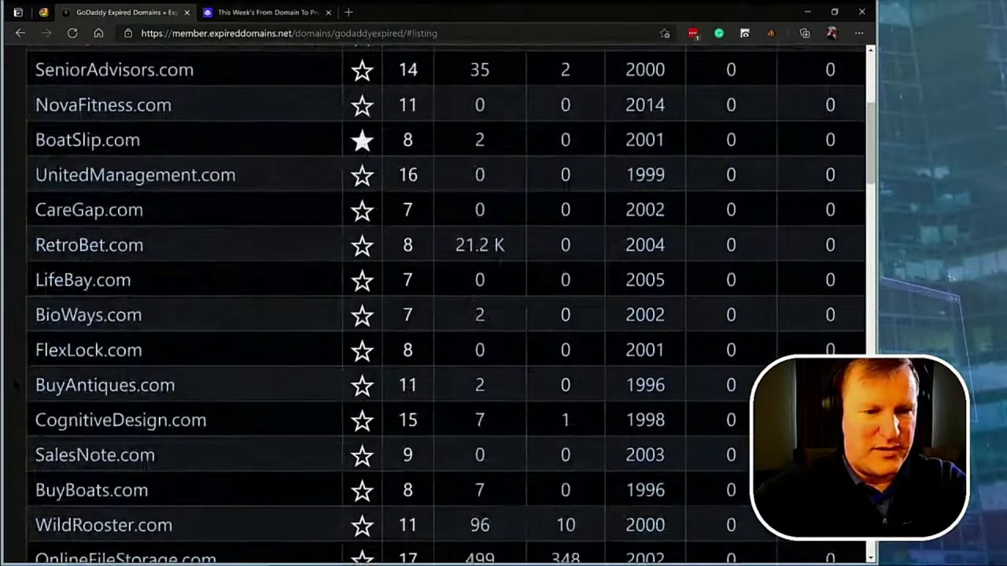
{"action": "scroll", "coordinate": [116, 323], "scroll_direction": "down", "scroll_amount": 1}
{"action": "left_click", "coordinate": [116, 323]}
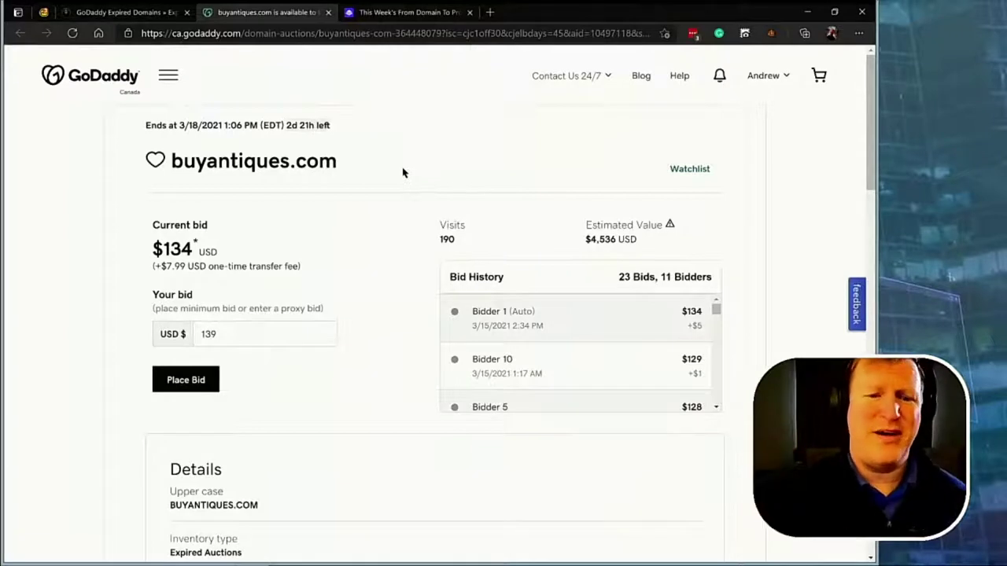
{"action": "left_click_drag", "start_coordinate": [337, 161], "coordinate": [172, 161]}
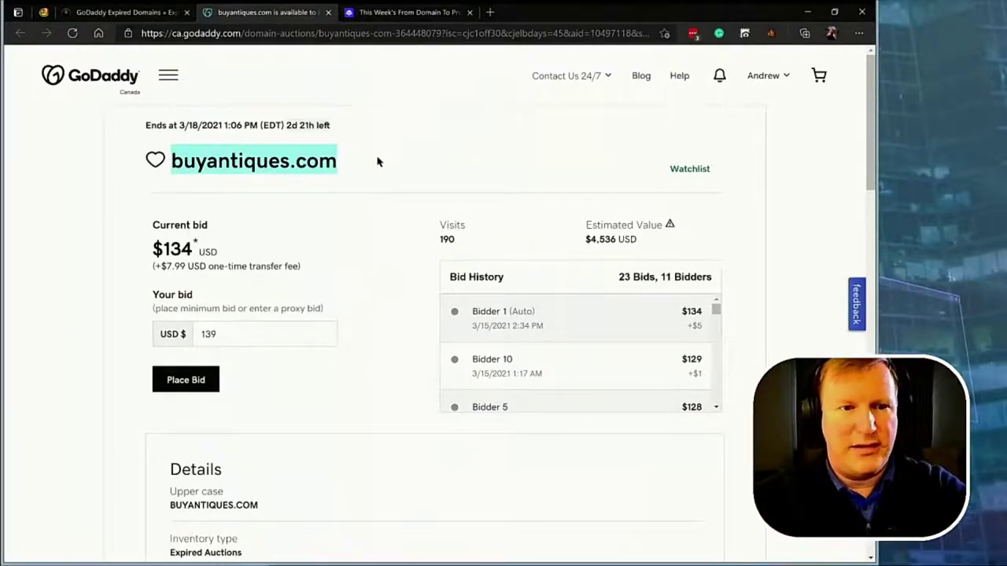
{"action": "left_click", "coordinate": [189, 380]}
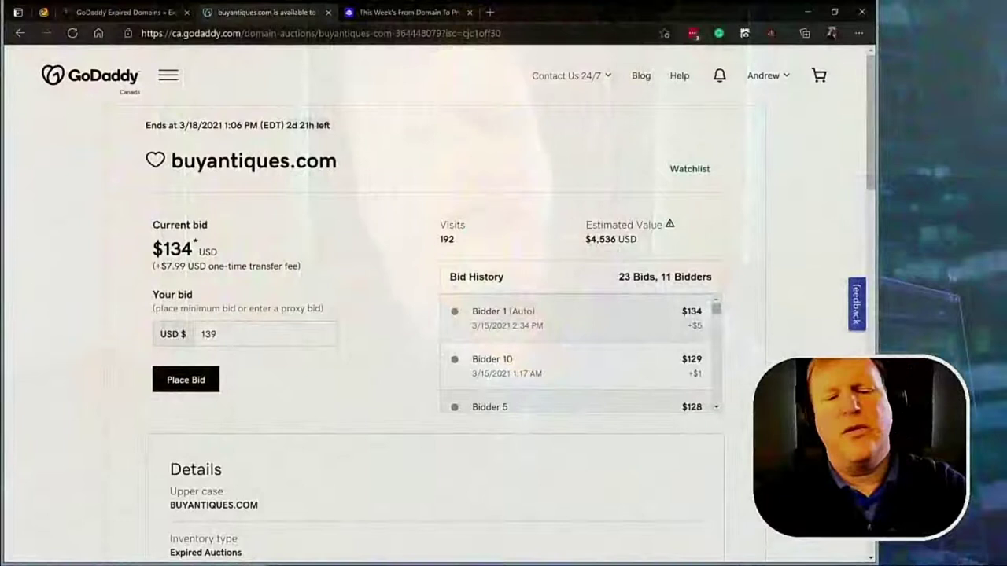
{"action": "left_click", "coordinate": [189, 337]}
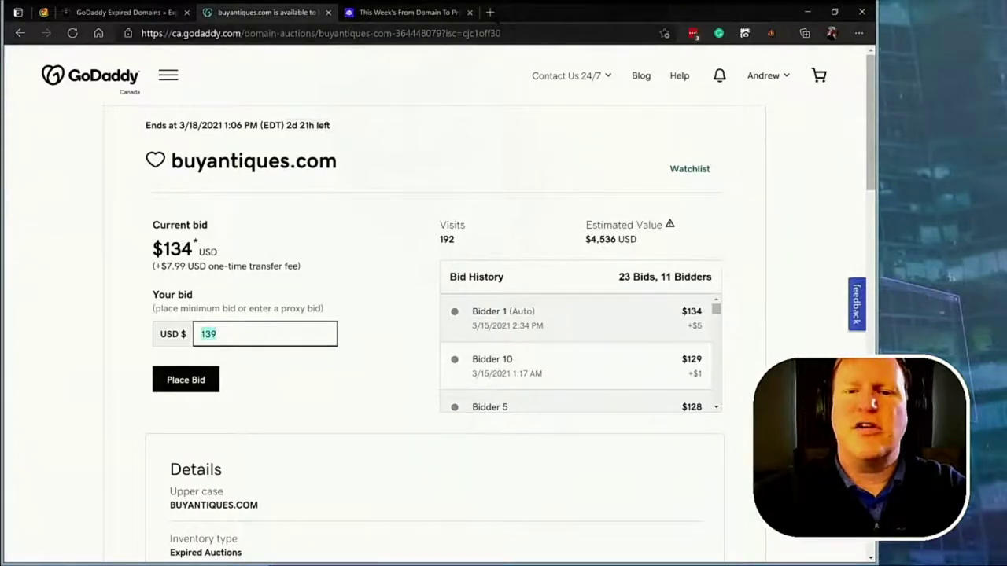
- Open semrush.com in a new browser tab
{"action": "left_click", "coordinate": [489, 11]}
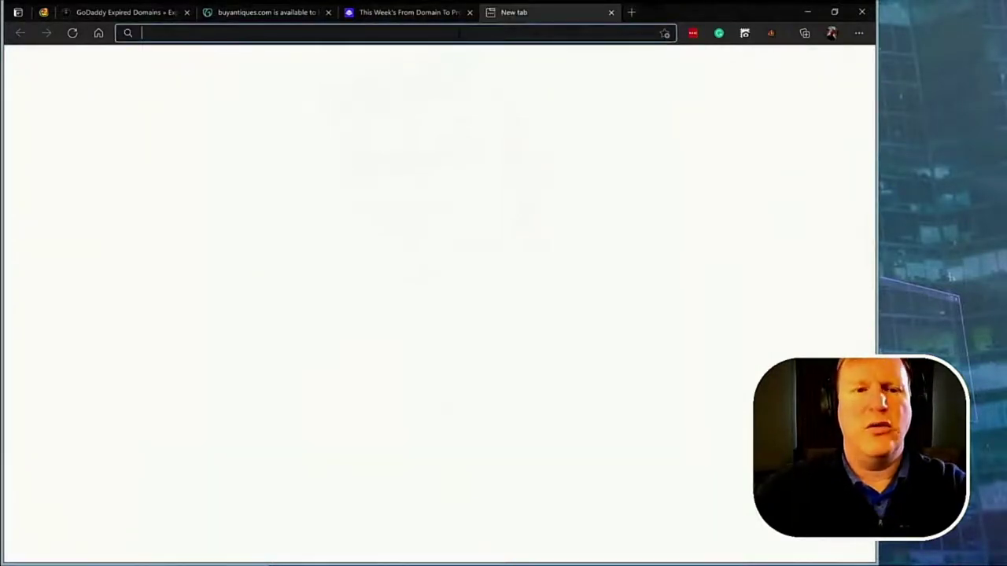
{"action": "type", "text": "semrush.com"}
{"action": "key", "text": "Return"}
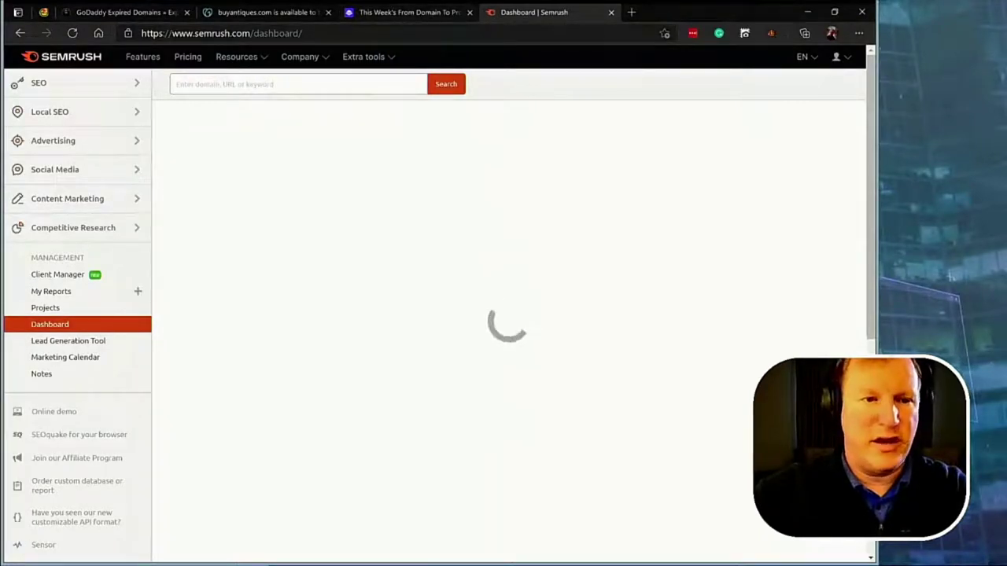
- Return to the buyantiques.com auction and place a bid of 188 USD
{"action": "key", "text": "ctrl+1"}
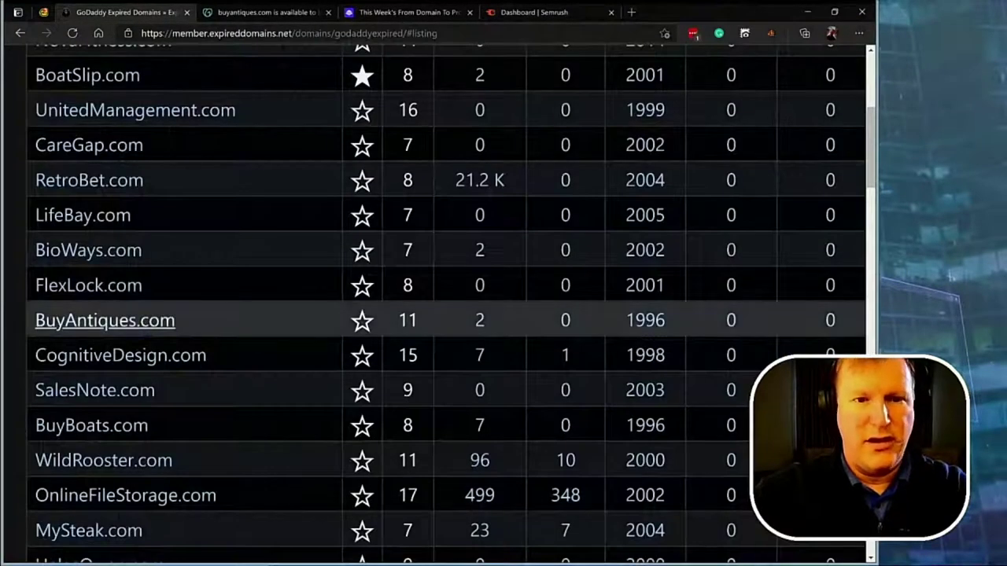
{"action": "key", "text": "ctrl+2"}
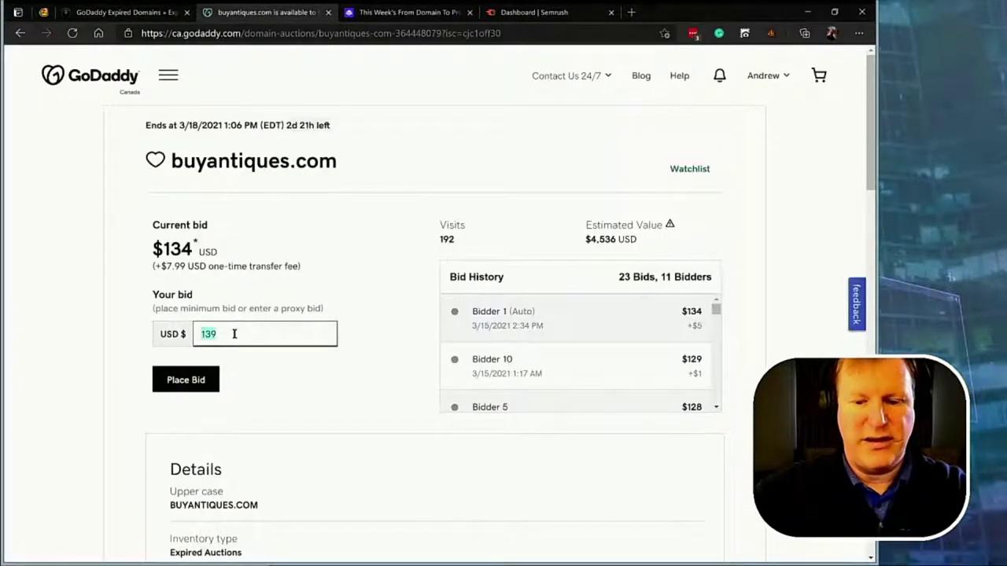
{"action": "type", "text": "18"}
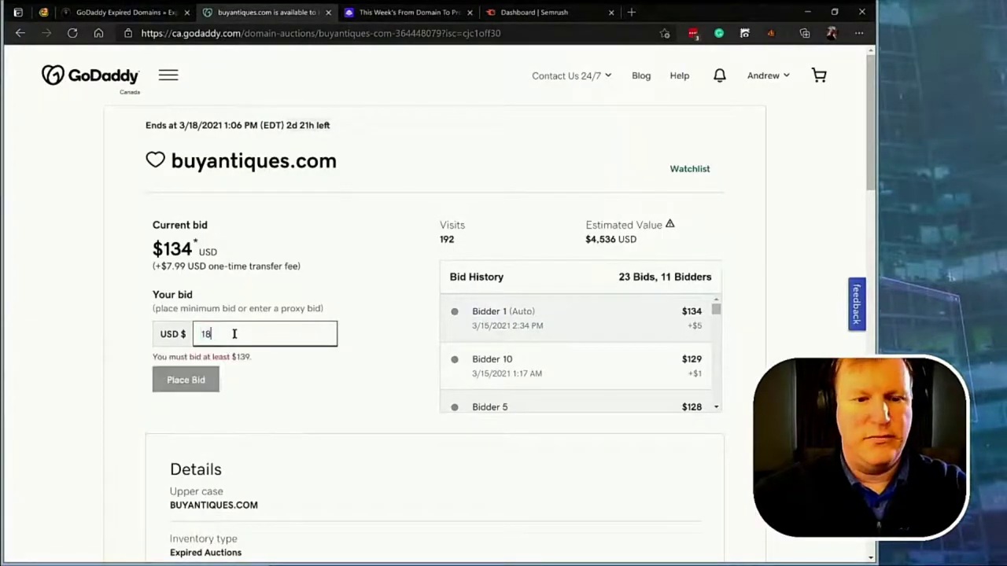
{"action": "type", "text": "8"}
{"action": "left_click", "coordinate": [174, 393]}
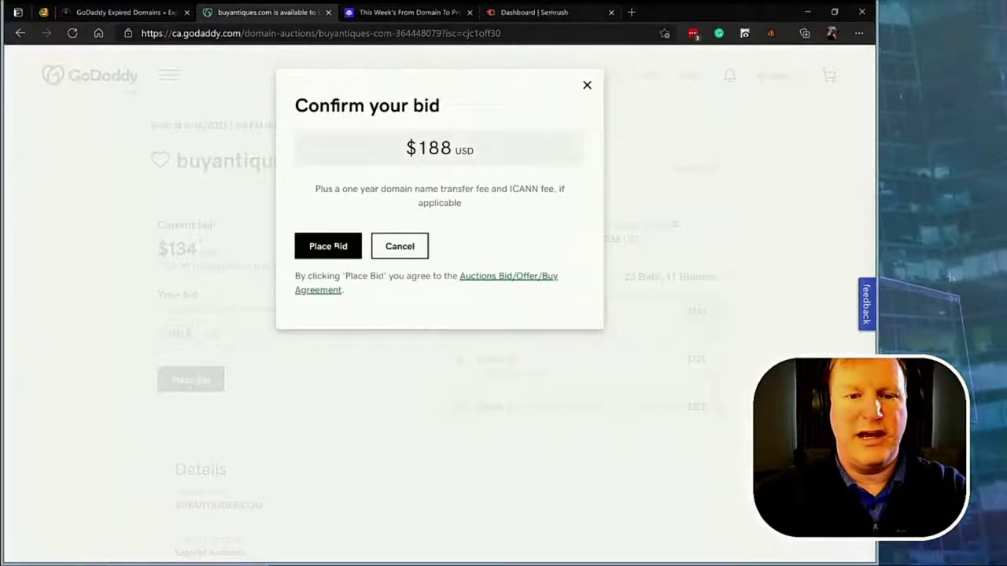
{"action": "left_click", "coordinate": [328, 246]}
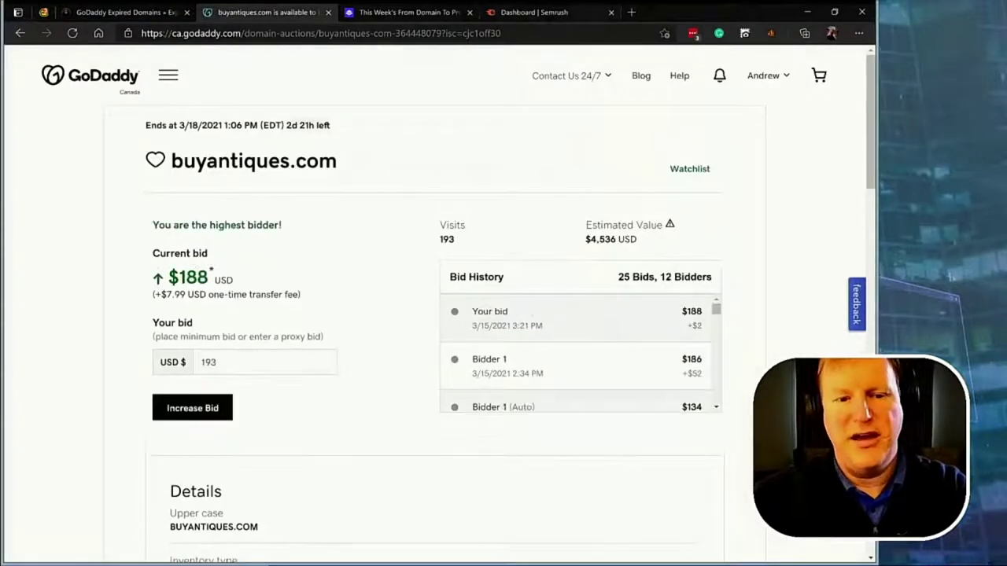
- Switch to the Semrush dashboard, search for the keyword "buy antiques" and review its Keyword Overview
{"action": "left_click", "coordinate": [547, 13]}
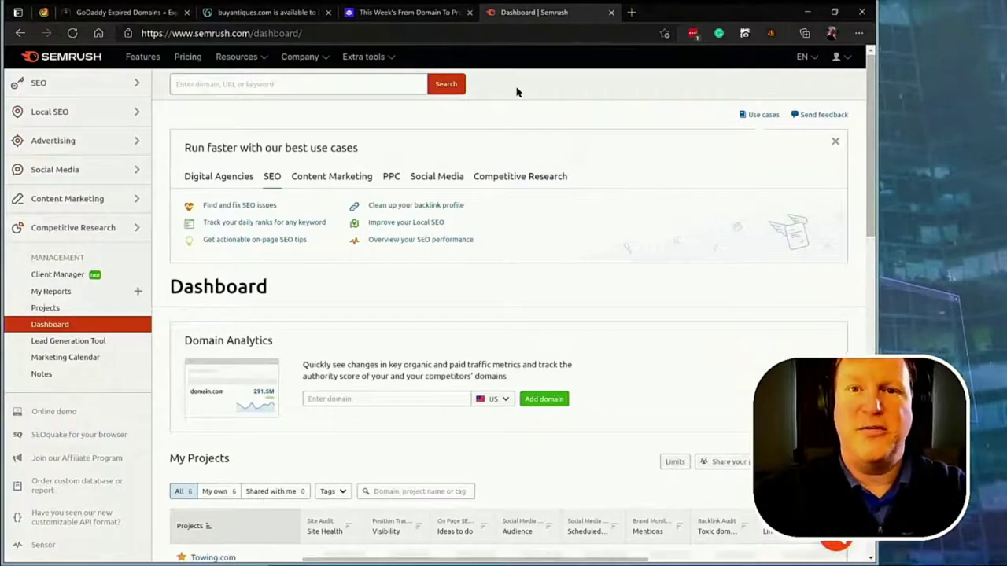
{"action": "left_click", "coordinate": [338, 87]}
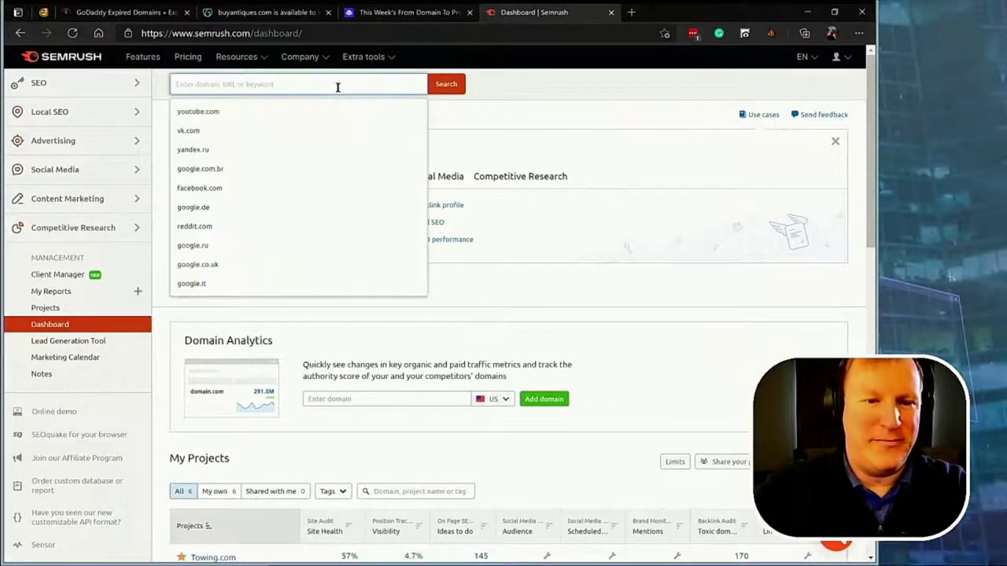
{"action": "type", "text": "buy"}
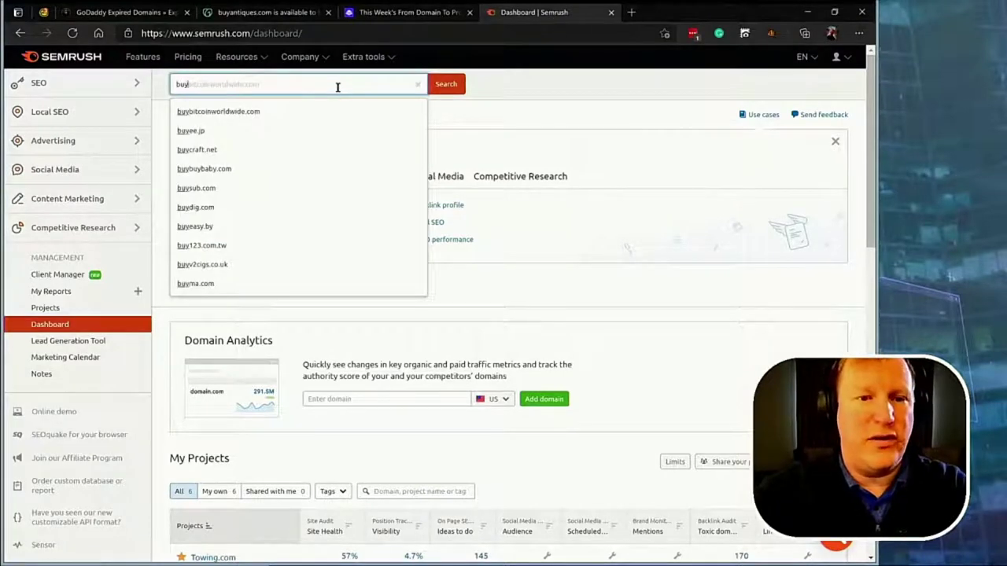
{"action": "type", "text": "an"}
{"action": "key", "text": "BackSpace"}
{"action": "key", "text": "BackSpace"}
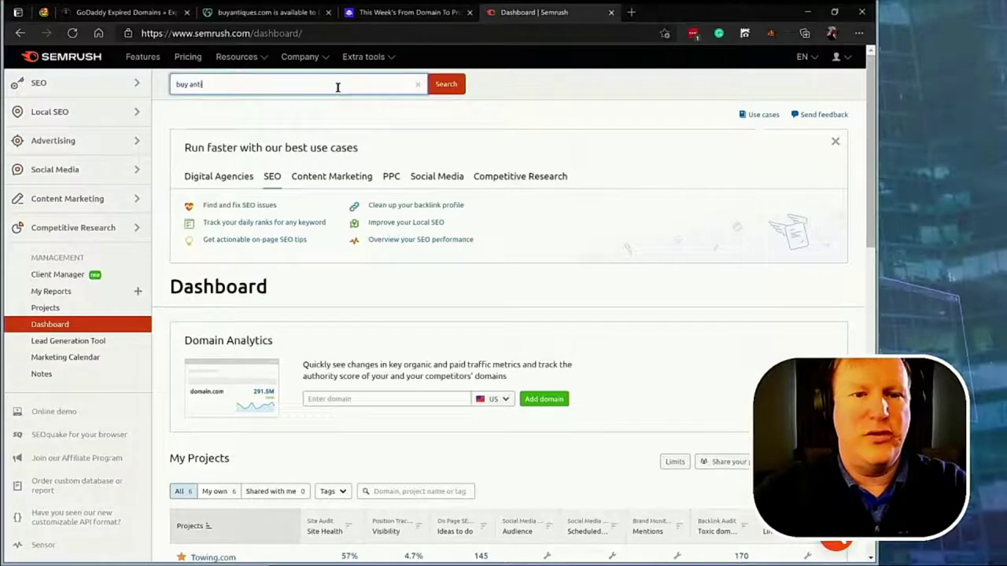
{"action": "type", "text": "antiques"}
{"action": "key", "text": "Return"}
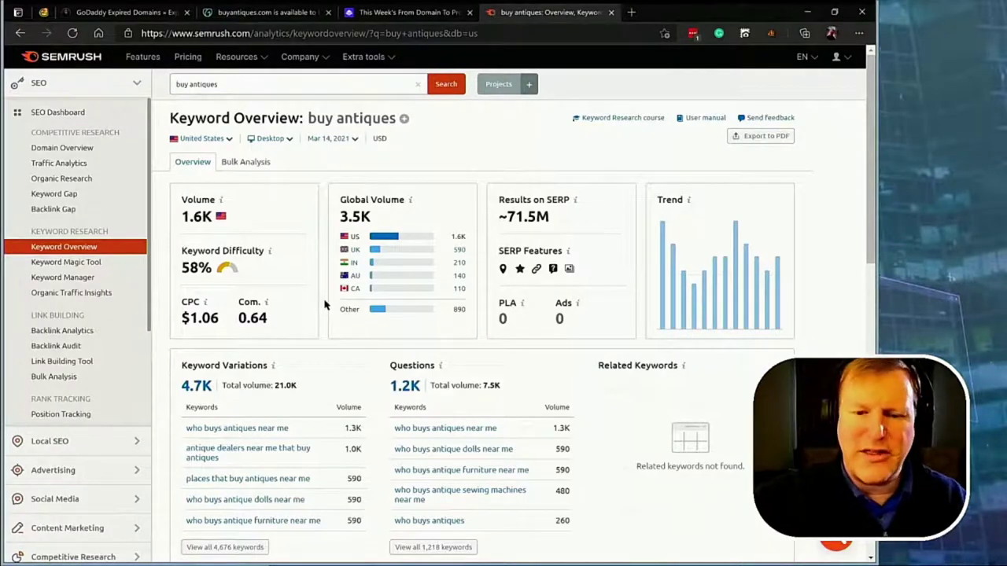
{"action": "scroll", "coordinate": [325, 306], "scroll_direction": "down", "scroll_amount": 1}
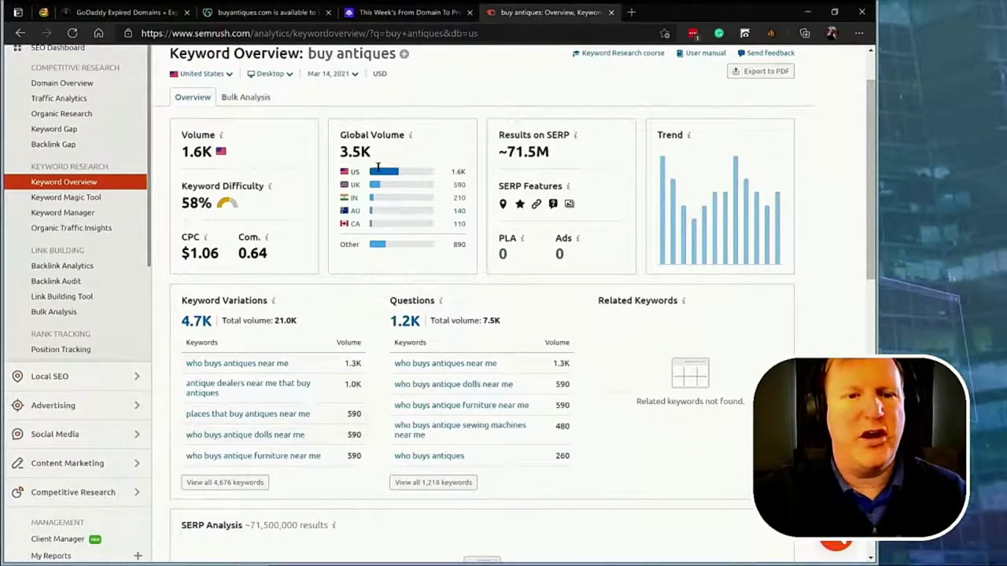
- Return to the expired domains listing and star BuyAntiques.com
{"action": "left_click", "coordinate": [250, 12]}
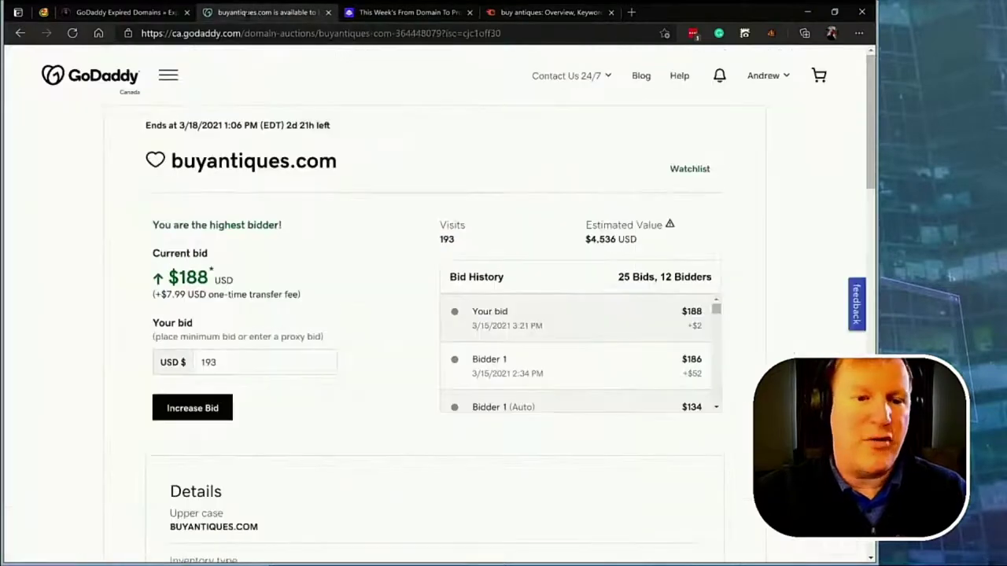
{"action": "left_click", "coordinate": [144, 17]}
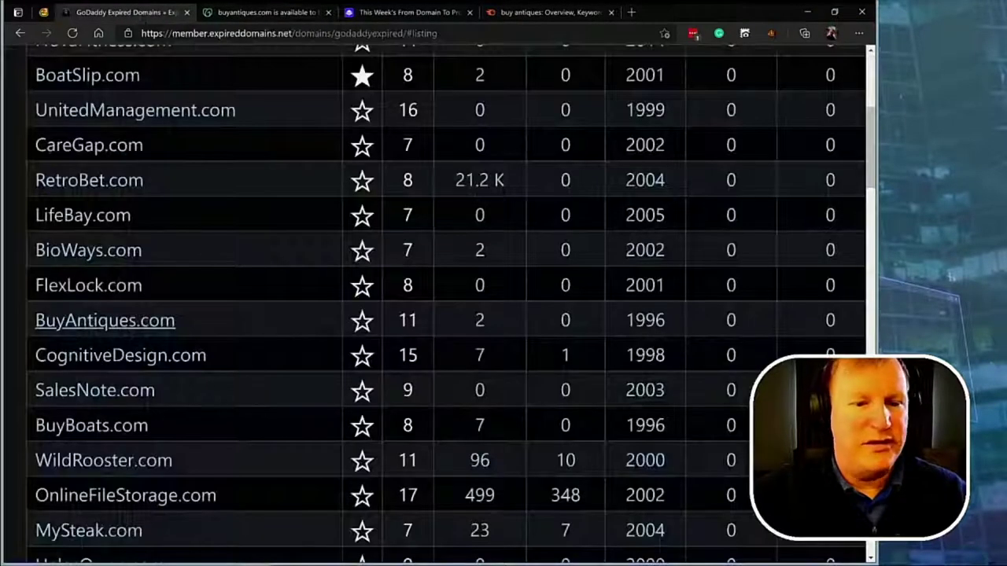
{"action": "left_click", "coordinate": [362, 320]}
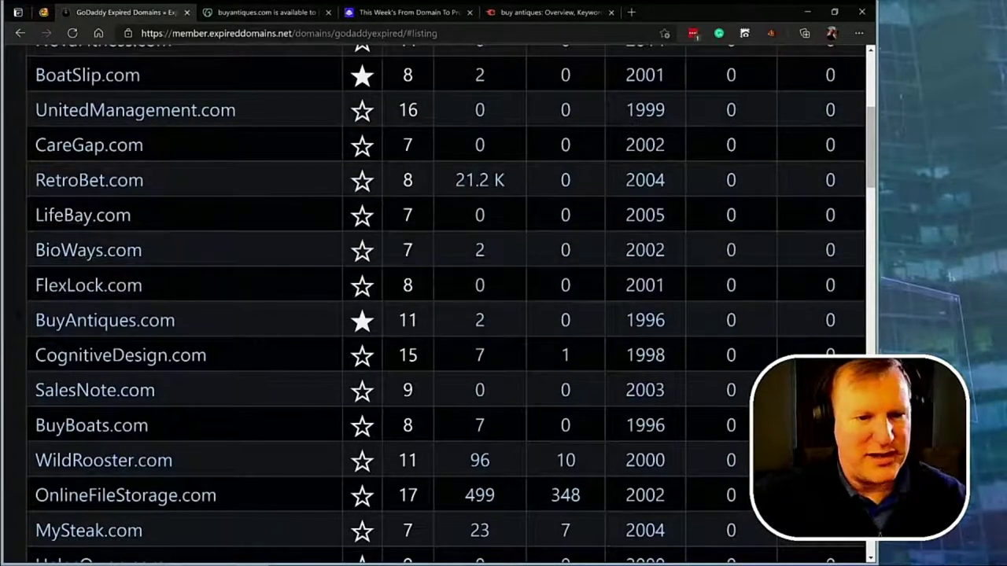
- Open the GoDaddy auction page for BuyBoats.com from the listing and compare it with the buyantiques.com auction
{"action": "scroll", "coordinate": [445, 299], "scroll_direction": "down", "scroll_amount": 1}
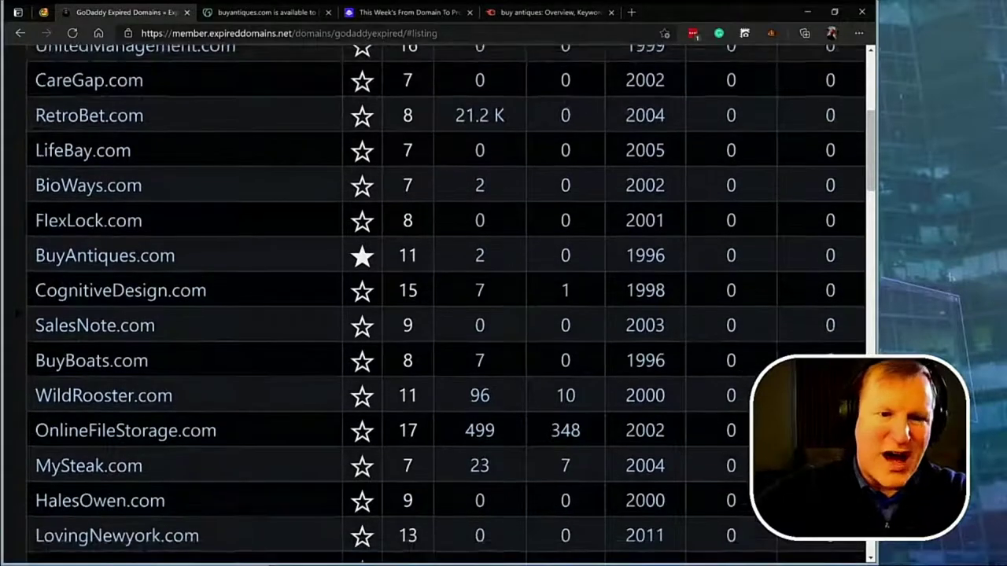
{"action": "scroll", "coordinate": [446, 304], "scroll_direction": "down", "scroll_amount": 1}
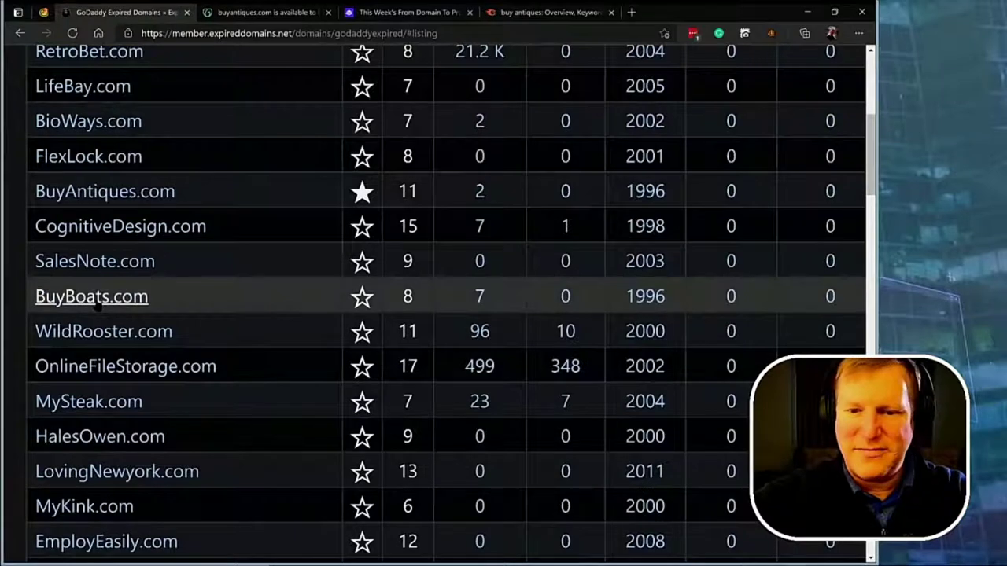
{"action": "left_click", "coordinate": [91, 295]}
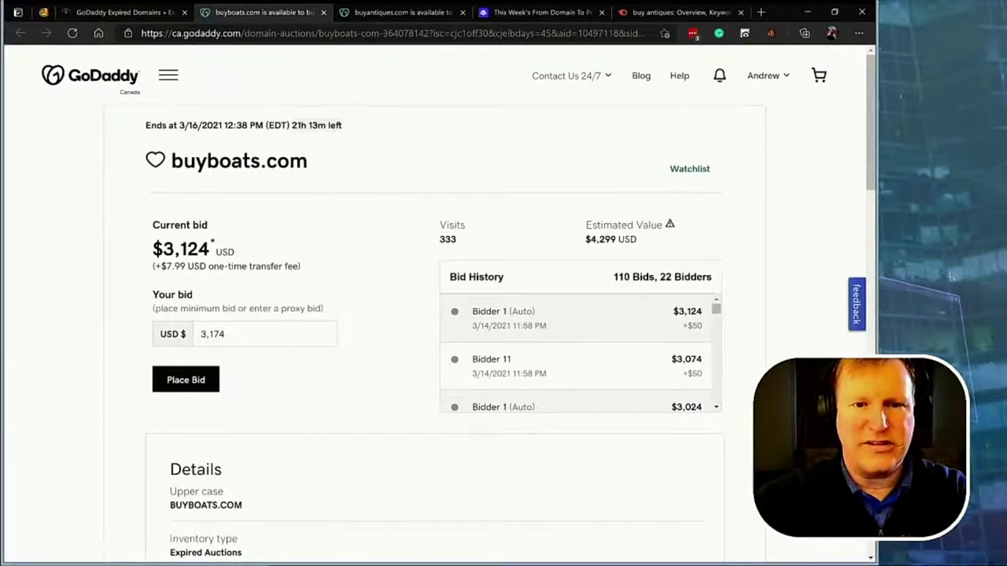
{"action": "key", "text": "ctrl+Tab"}
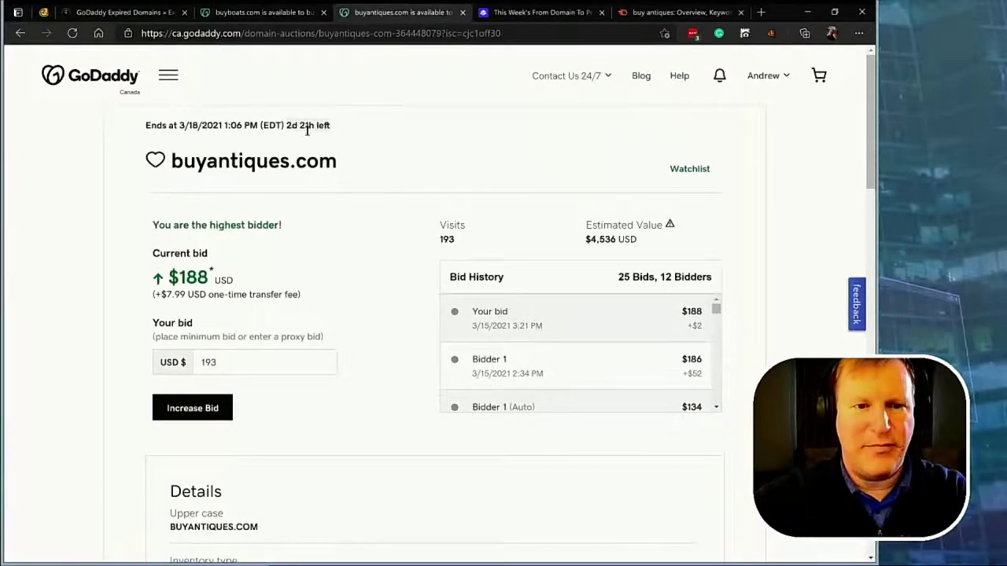
{"action": "key", "text": "ctrl+shift+Tab"}
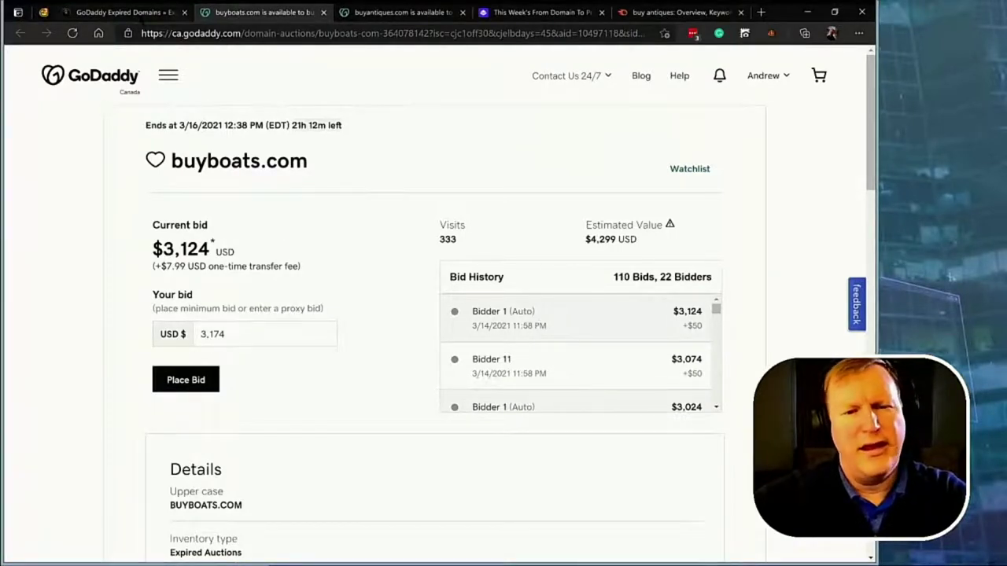
- Return to the expired domains listing and examine the domain names below BuyBoats.com, down to about VoltaGroup.com
{"action": "left_click", "coordinate": [141, 15]}
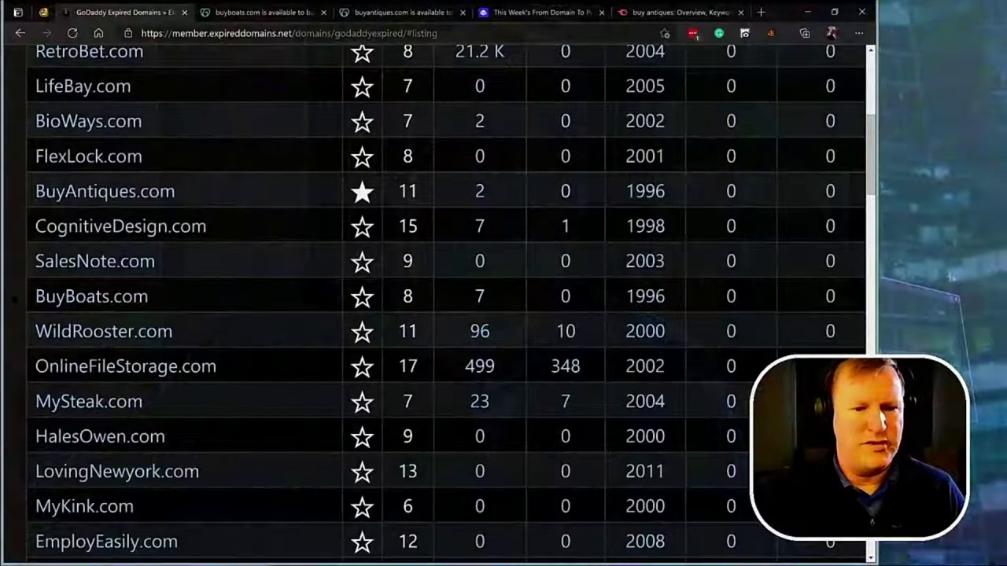
{"action": "scroll", "coordinate": [445, 307], "scroll_direction": "down", "scroll_amount": 1}
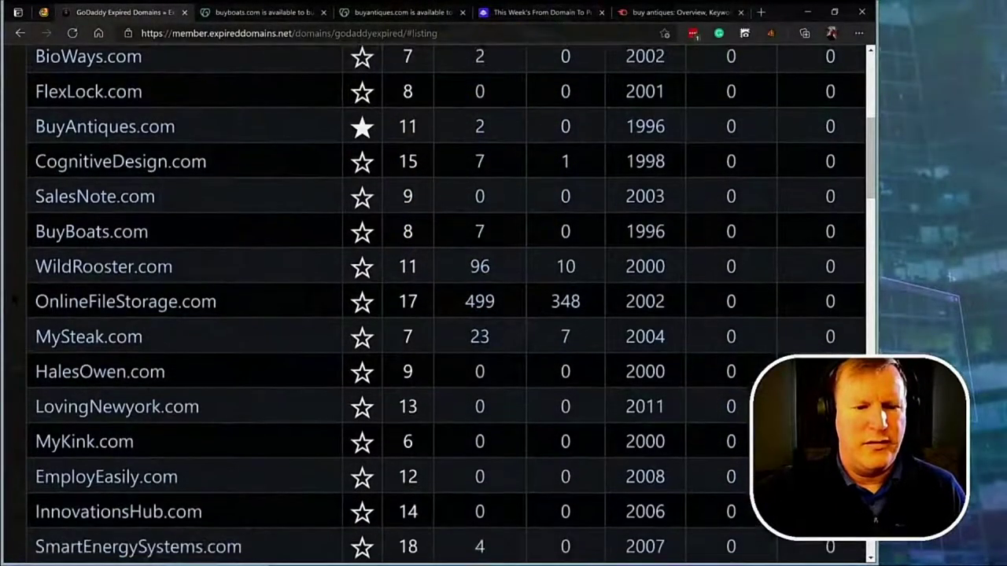
{"action": "scroll", "coordinate": [446, 307], "scroll_direction": "down", "scroll_amount": 1}
{"action": "scroll", "coordinate": [445, 307], "scroll_direction": "down", "scroll_amount": 1}
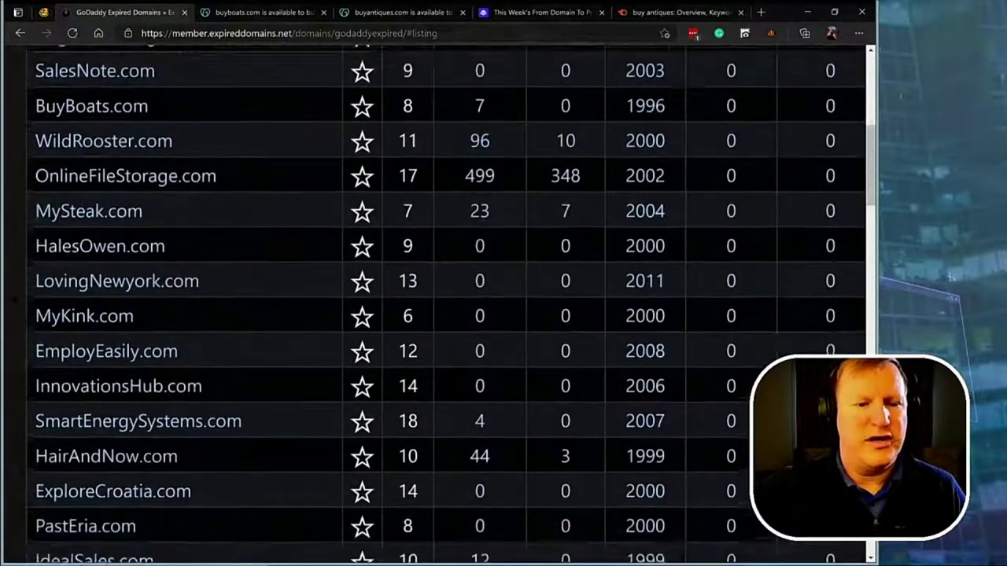
{"action": "scroll", "coordinate": [445, 307], "scroll_direction": "down", "scroll_amount": 1}
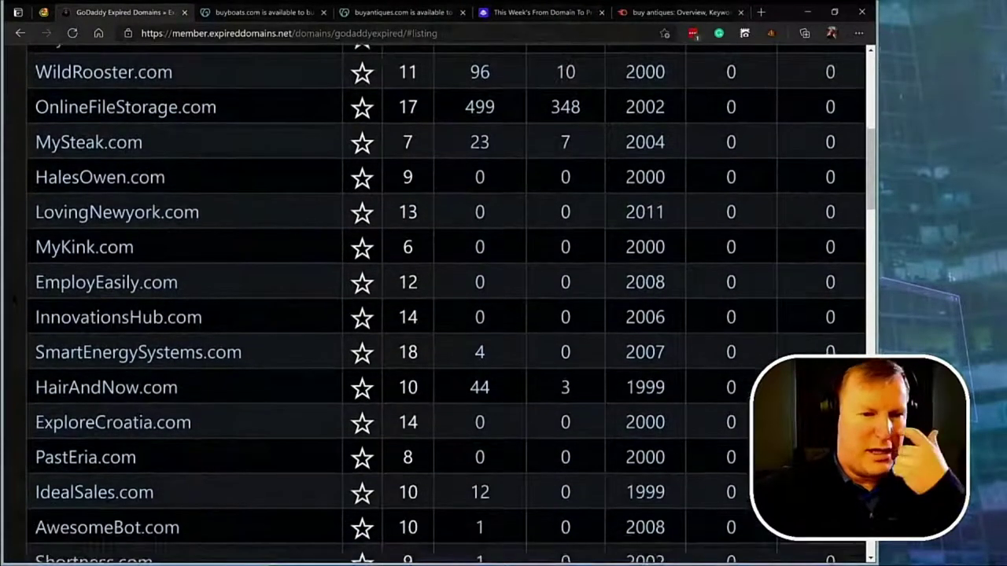
{"action": "scroll", "coordinate": [445, 307], "scroll_direction": "down", "scroll_amount": 1}
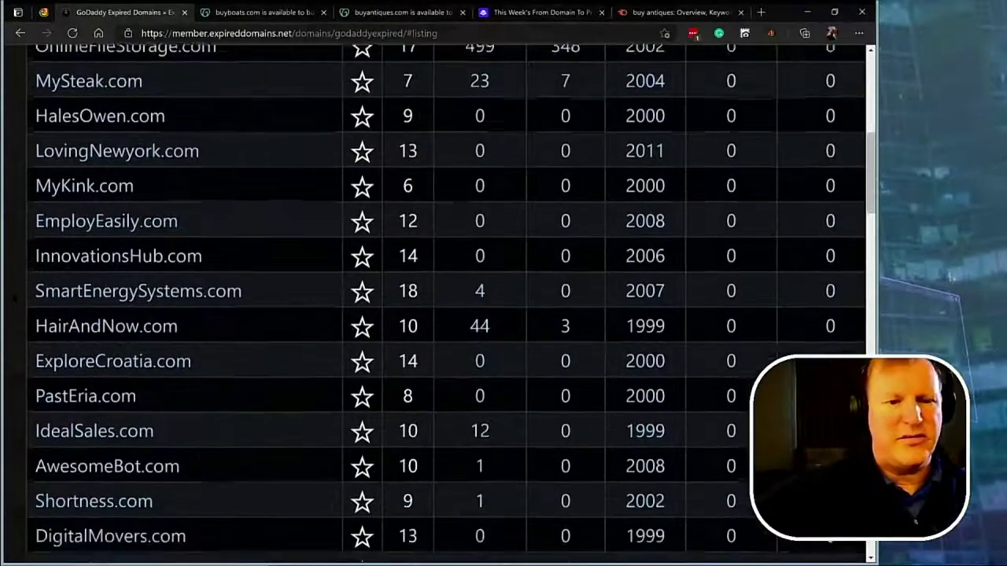
{"action": "scroll", "coordinate": [445, 307], "scroll_direction": "down", "scroll_amount": 1}
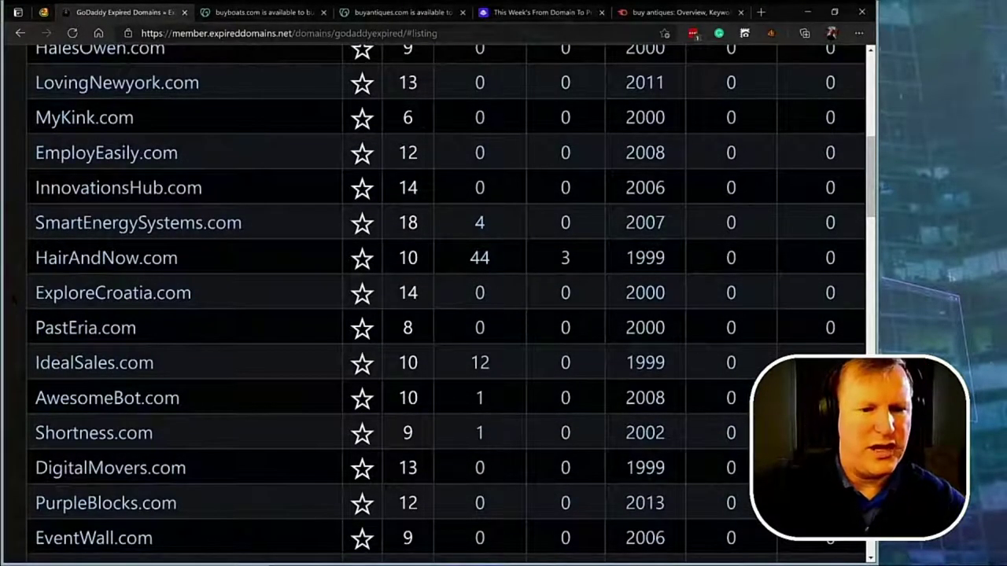
{"action": "scroll", "coordinate": [445, 307], "scroll_direction": "down", "scroll_amount": 2}
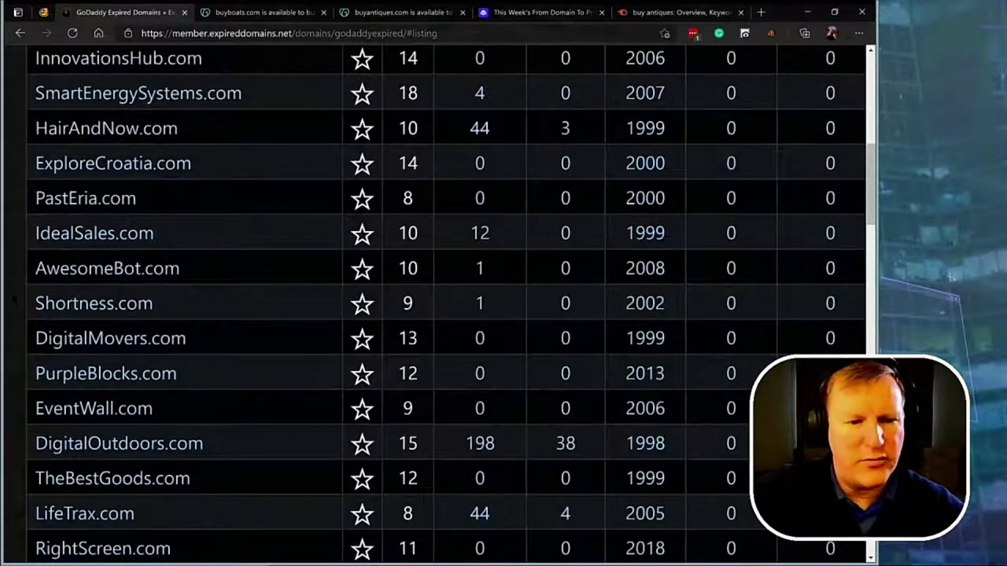
{"action": "scroll", "coordinate": [446, 306], "scroll_direction": "down", "scroll_amount": 1}
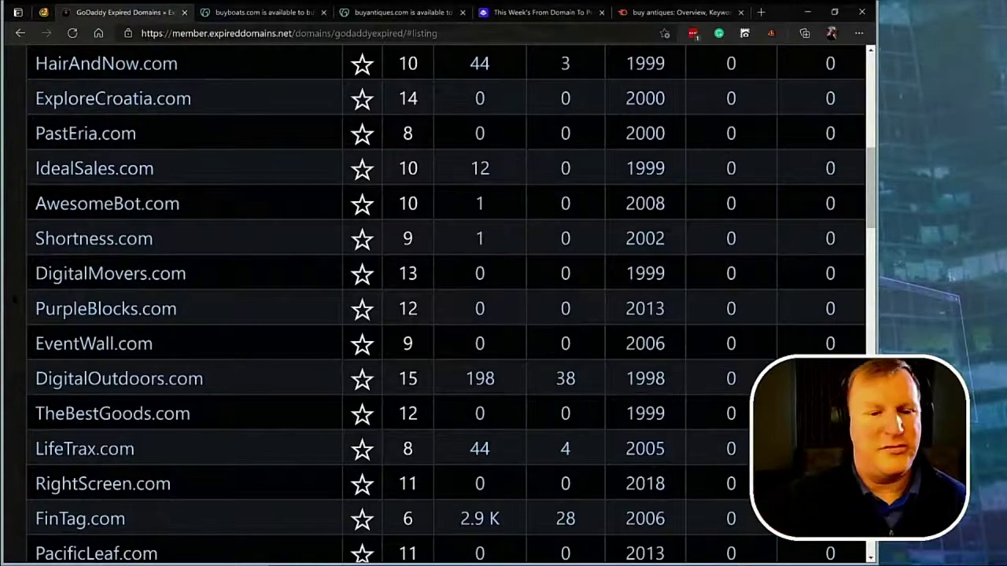
{"action": "scroll", "coordinate": [446, 305], "scroll_direction": "down", "scroll_amount": 1}
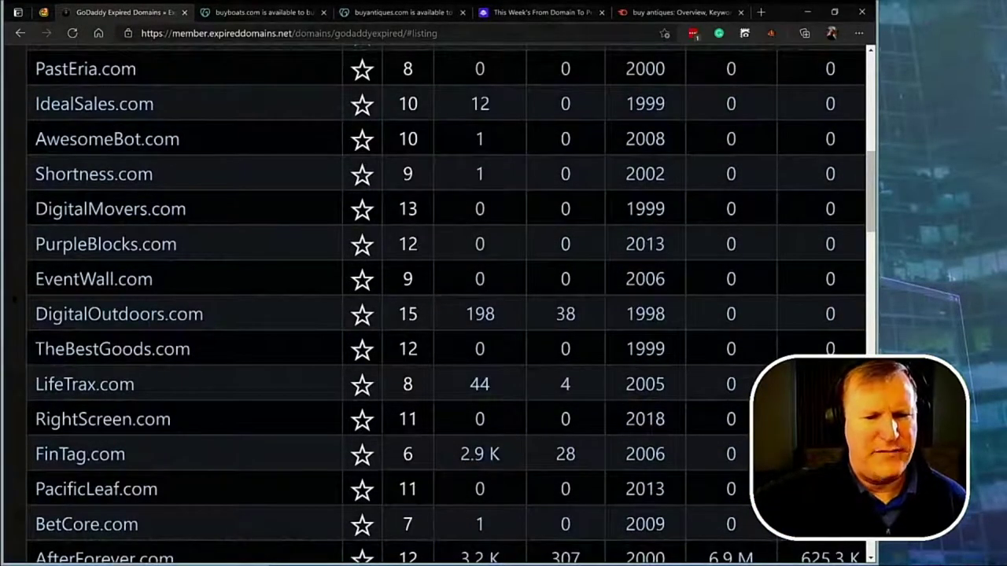
{"action": "scroll", "coordinate": [446, 305], "scroll_direction": "down", "scroll_amount": 4}
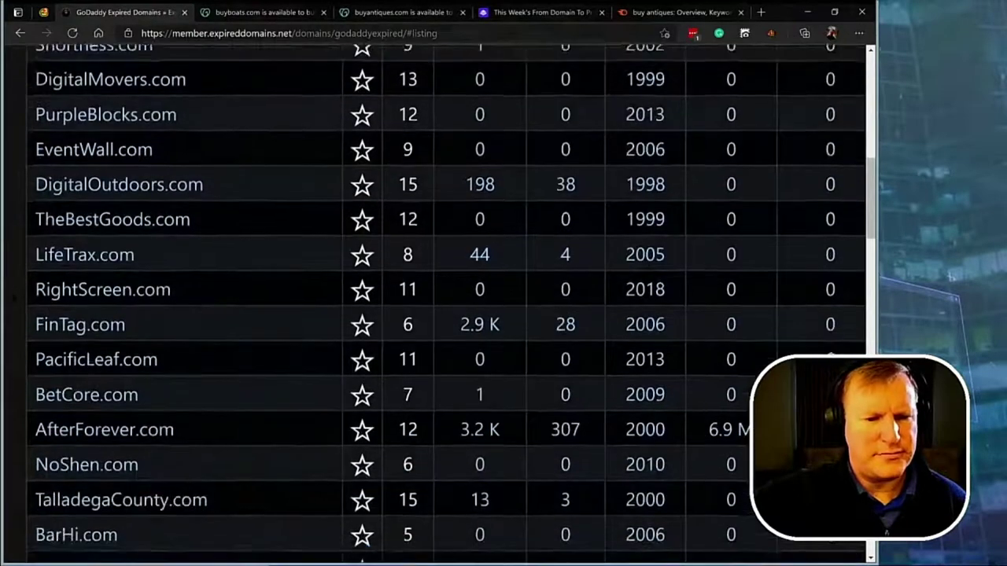
{"action": "scroll", "coordinate": [447, 305], "scroll_direction": "down", "scroll_amount": 2}
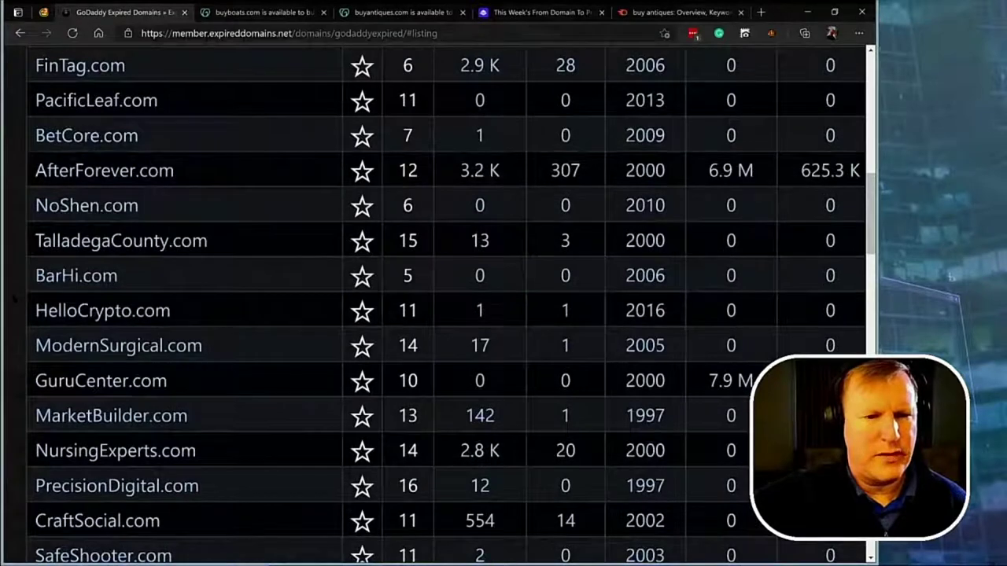
{"action": "scroll", "coordinate": [446, 304], "scroll_direction": "down", "scroll_amount": 1}
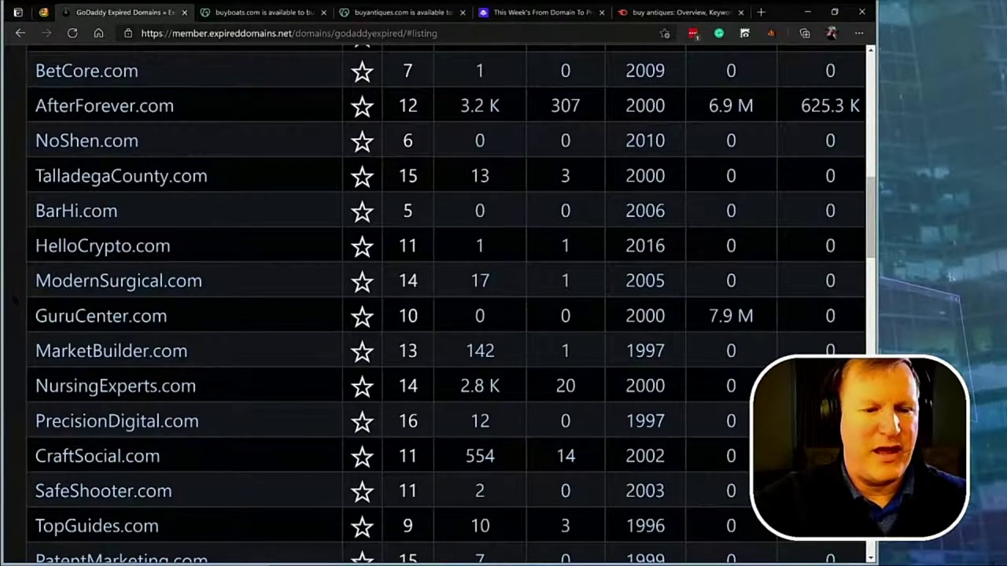
{"action": "scroll", "coordinate": [445, 305], "scroll_direction": "down", "scroll_amount": 1}
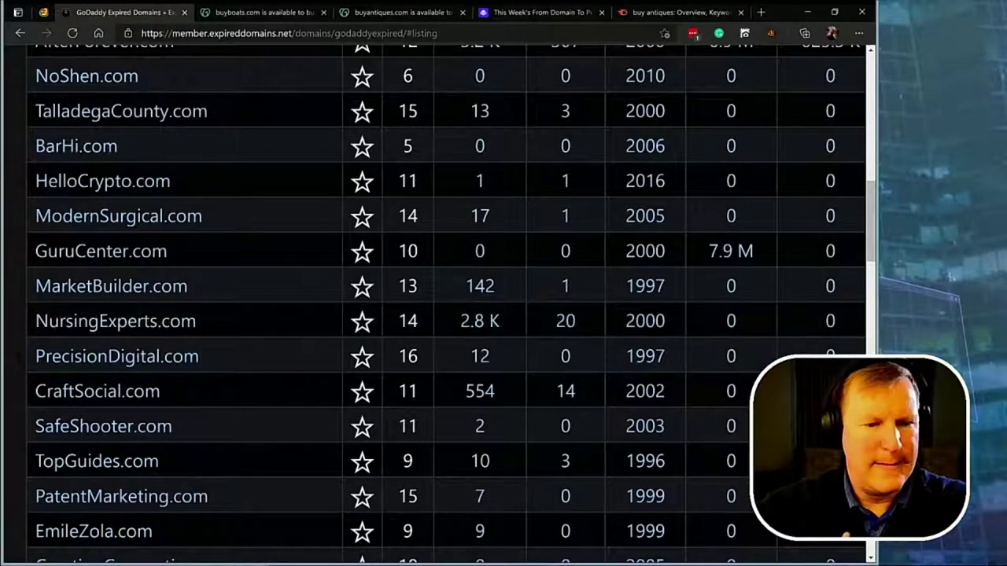
{"action": "scroll", "coordinate": [445, 303], "scroll_direction": "down", "scroll_amount": 2}
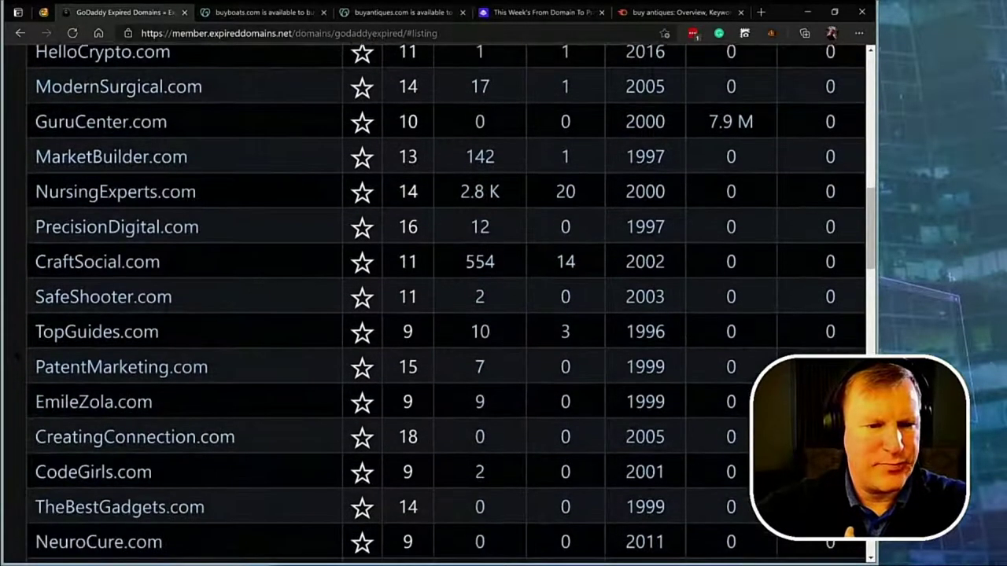
{"action": "scroll", "coordinate": [445, 303], "scroll_direction": "down", "scroll_amount": 1}
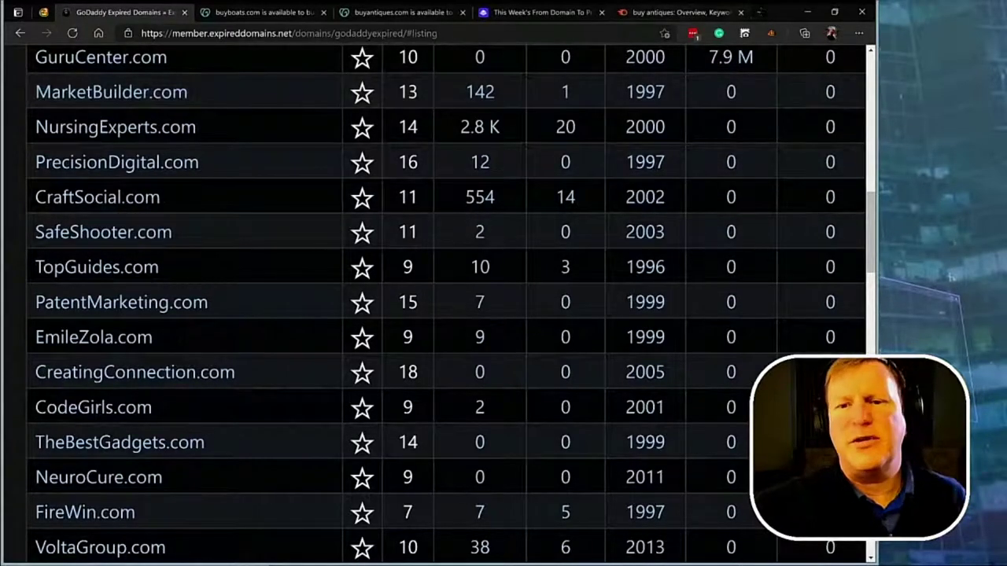
- Search Google for "us trademark search" in a new browser tab
{"action": "left_click", "coordinate": [760, 12]}
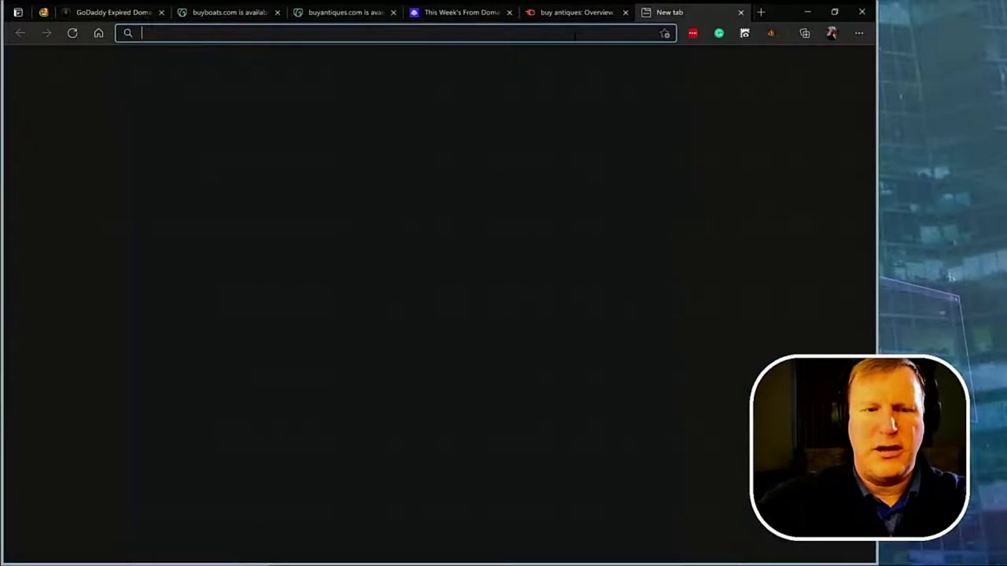
{"action": "type", "text": "us t"}
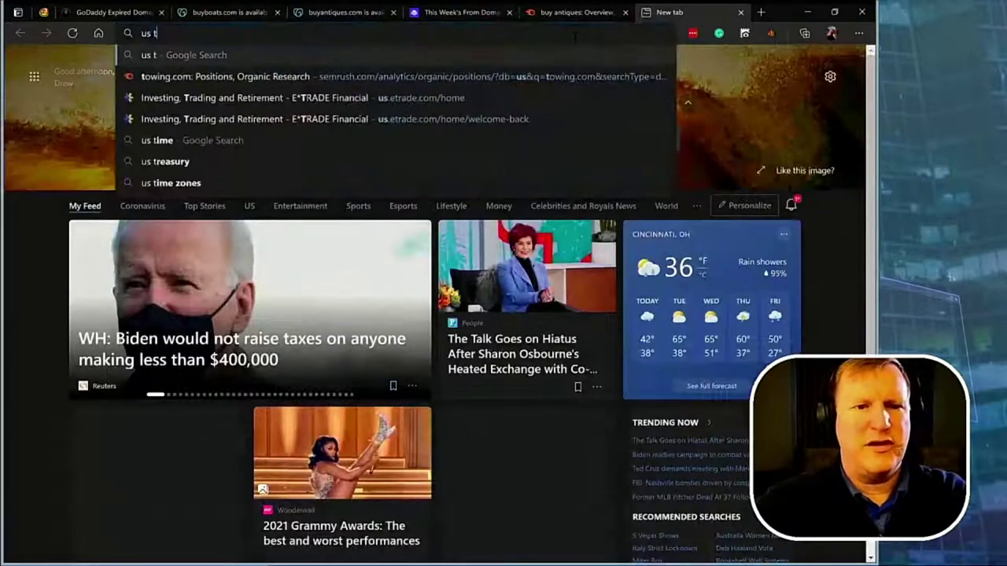
{"action": "type", "text": "rade"}
{"action": "key", "text": "Return"}
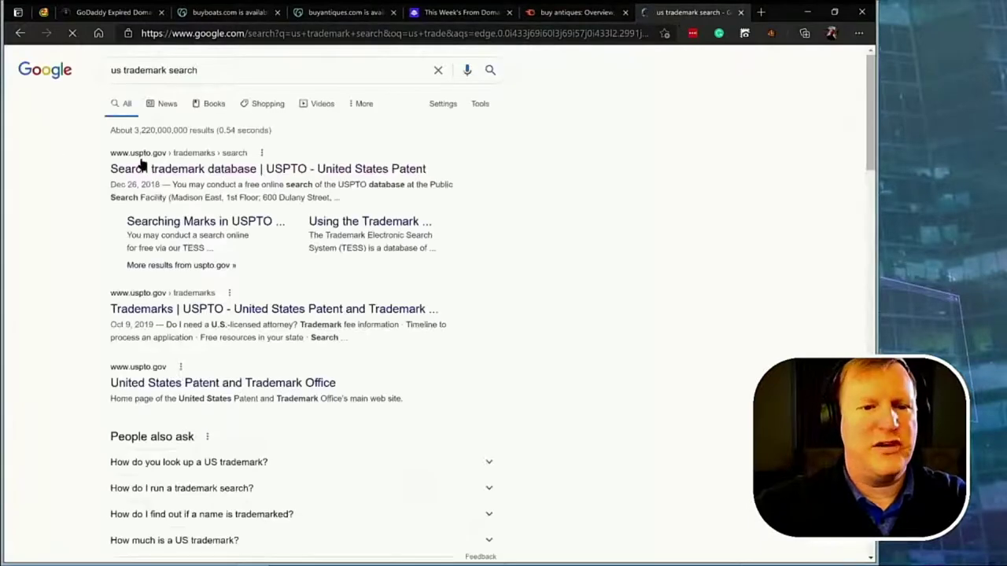
- Open the USPTO trademark database page from the results and go to the Basic Word Mark Search form in TESS
{"action": "left_click", "coordinate": [183, 173]}
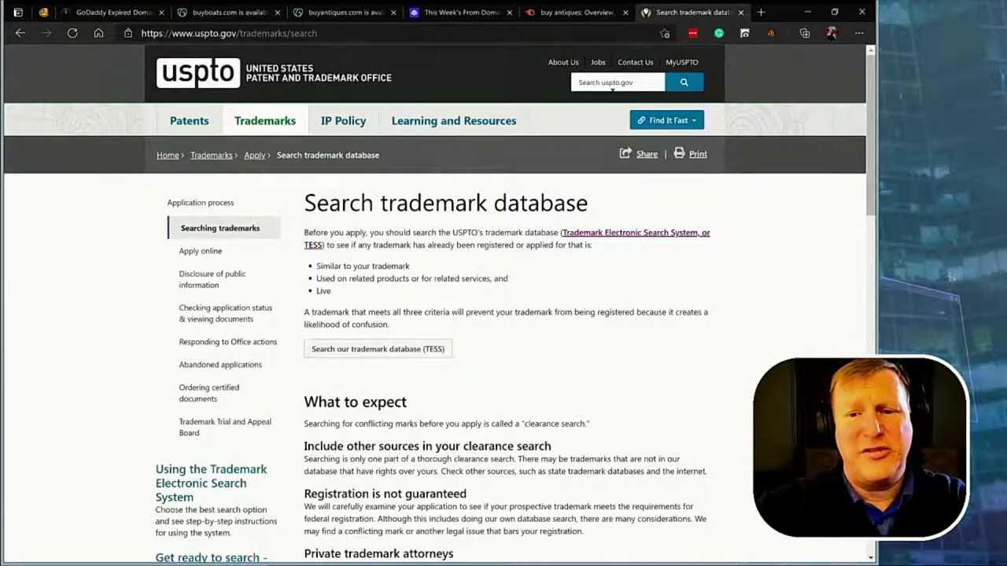
{"action": "left_click", "coordinate": [374, 353]}
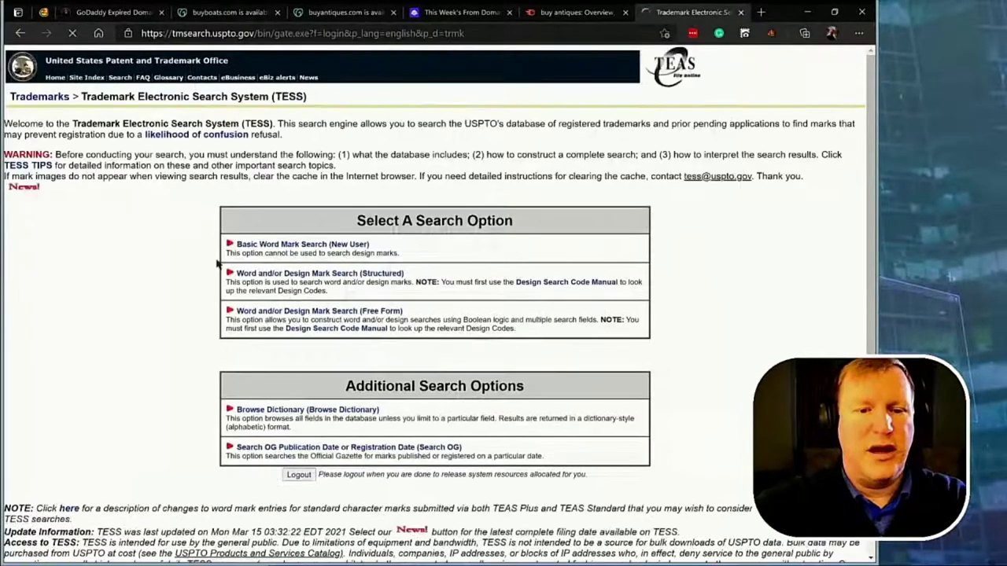
{"action": "left_click", "coordinate": [296, 245]}
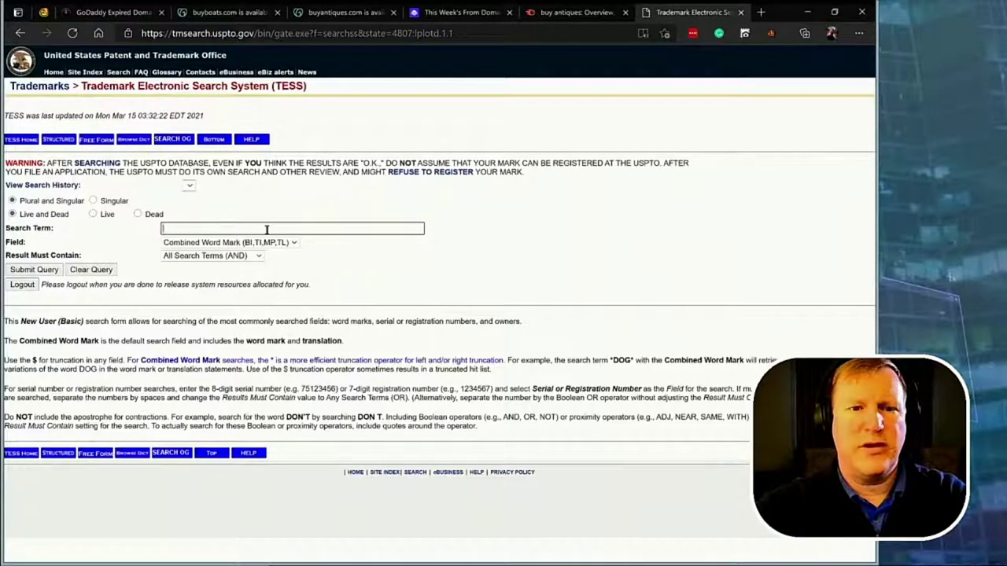
- Search the TESS word mark database for "employment guide"
{"action": "type", "text": "em"}
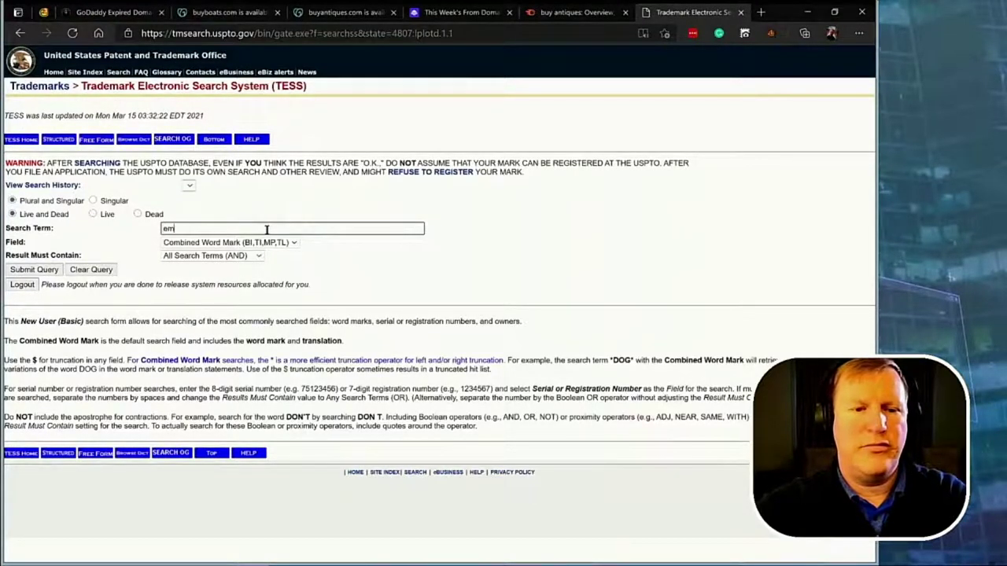
{"action": "type", "text": "ploymen"}
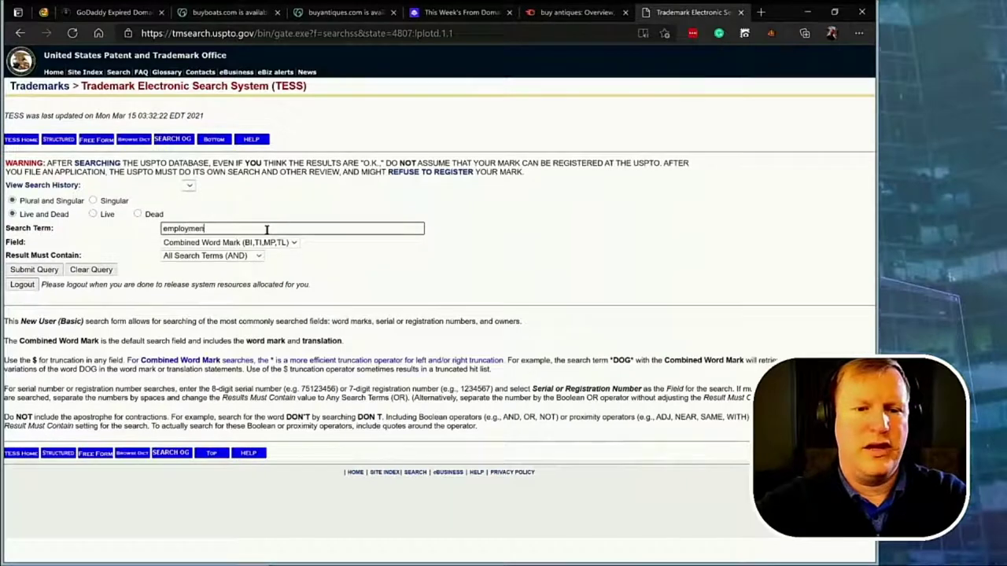
{"action": "type", "text": "t guide"}
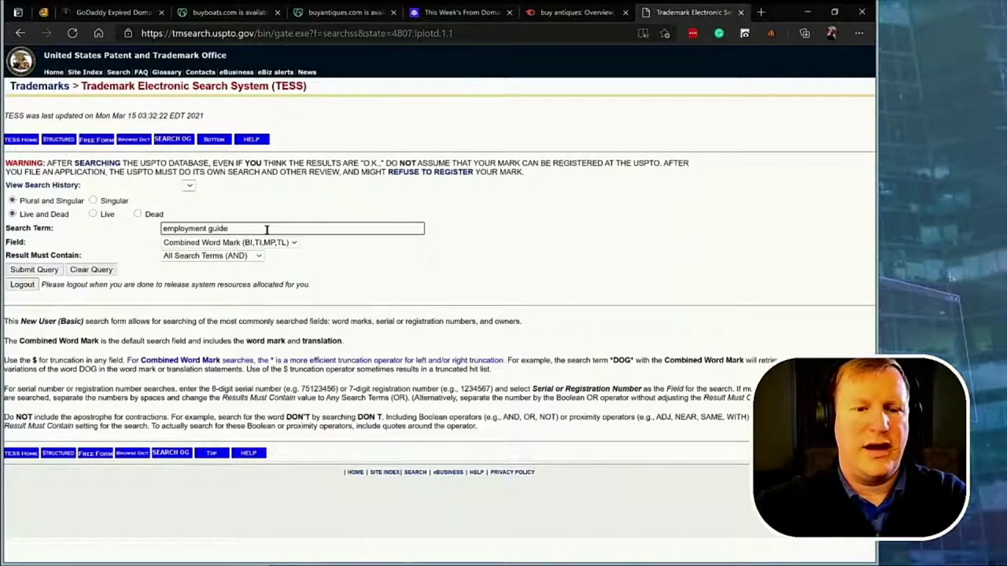
{"action": "left_click", "coordinate": [25, 269]}
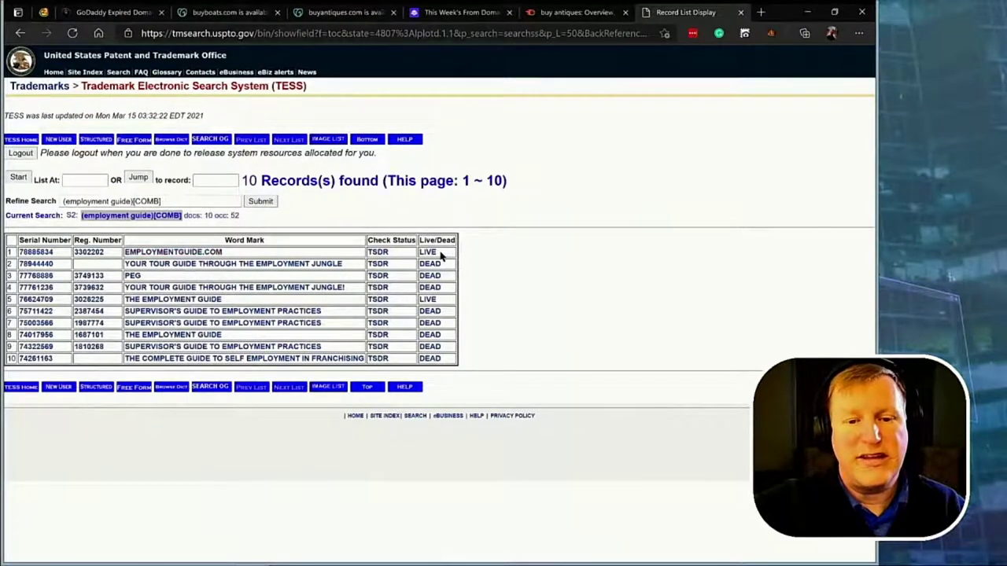
- Open the EMPLOYMENTGUIDE.COM trademark record and examine its details from the mark drawing code to the registration date
{"action": "left_click", "coordinate": [173, 257]}
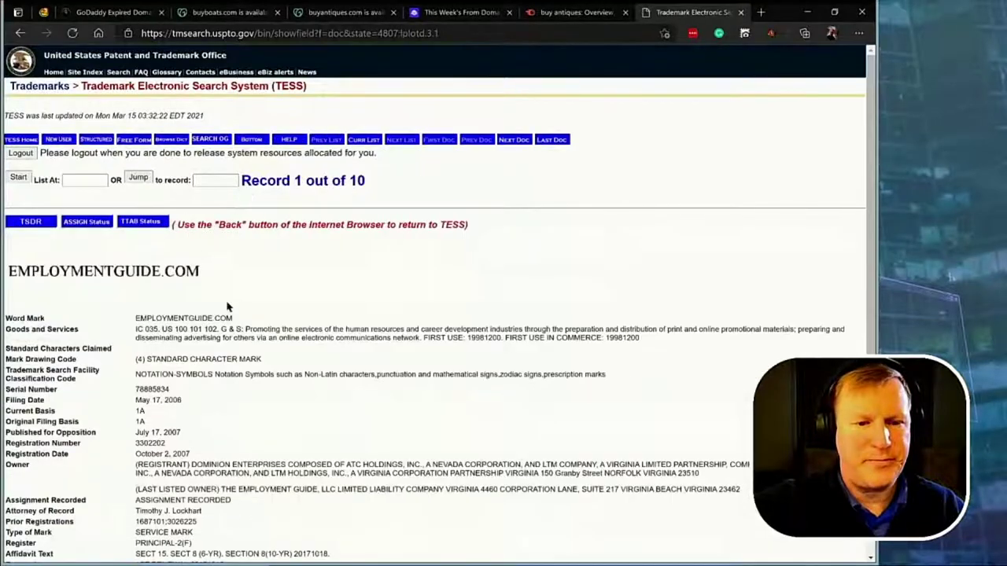
{"action": "scroll", "coordinate": [225, 313], "scroll_direction": "down", "scroll_amount": 1}
{"action": "scroll", "coordinate": [226, 312], "scroll_direction": "down", "scroll_amount": 1}
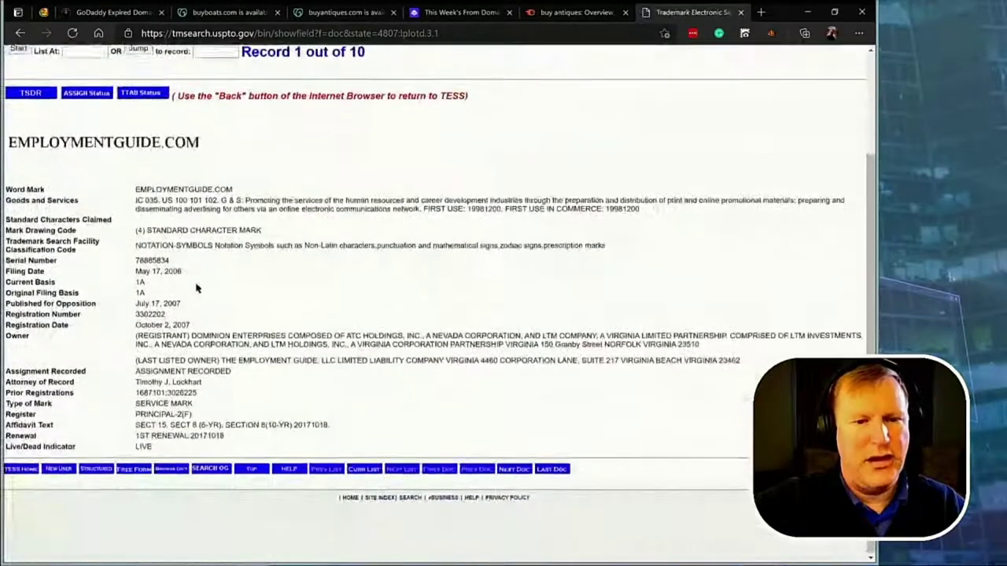
{"action": "mouse_move", "coordinate": [146, 230]}
{"action": "left_mouse_down"}
{"action": "mouse_move", "coordinate": [261, 230]}
{"action": "mouse_move", "coordinate": [283, 247]}
{"action": "mouse_move", "coordinate": [134, 264]}
{"action": "mouse_move", "coordinate": [196, 328]}
{"action": "left_mouse_up"}
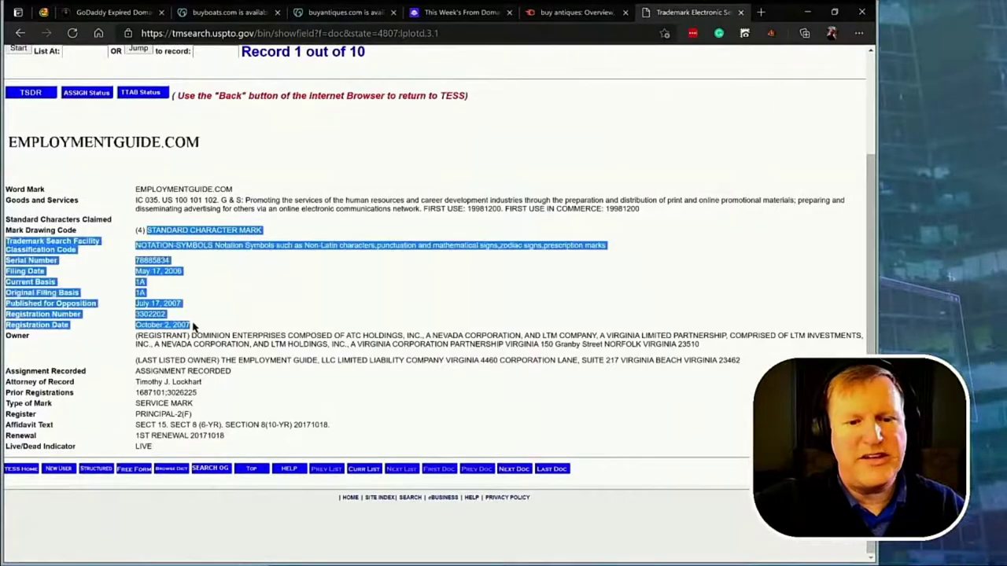
{"action": "left_click", "coordinate": [310, 234]}
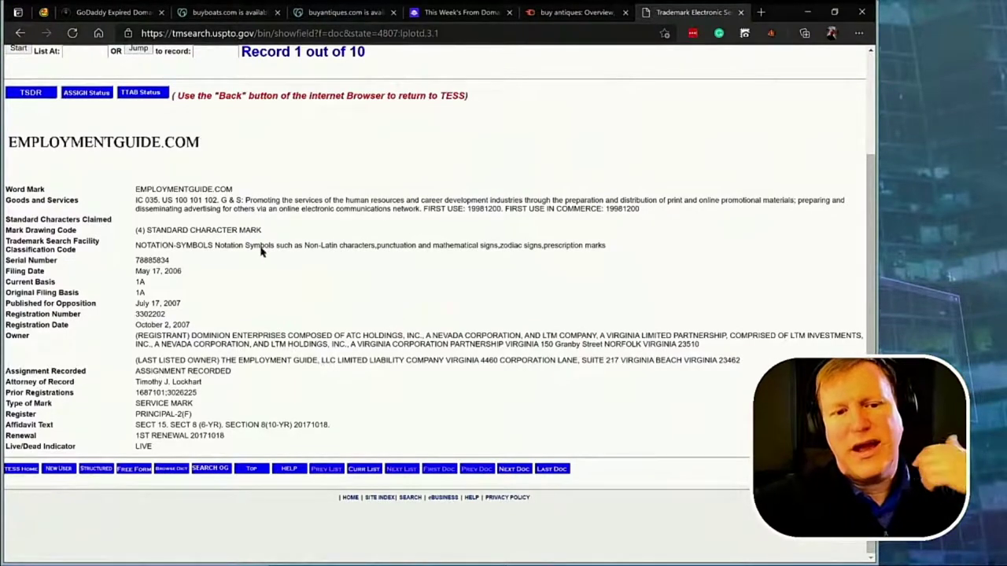
- Go back to the trademark record list and reopen the EMPLOYMENTGUIDE.COM record to check its mark drawing code
{"action": "key", "text": "alt+Left"}
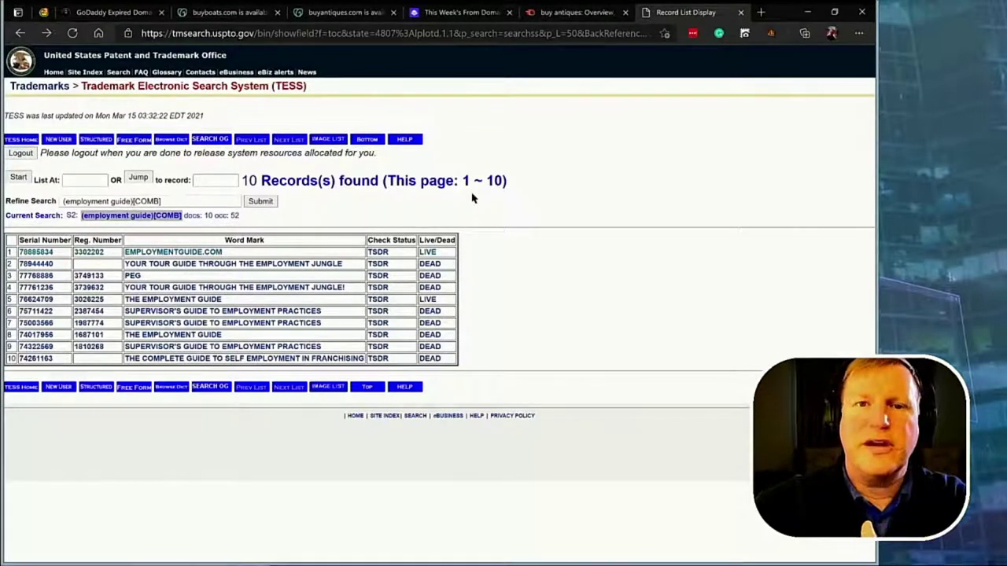
{"action": "left_click", "coordinate": [190, 257]}
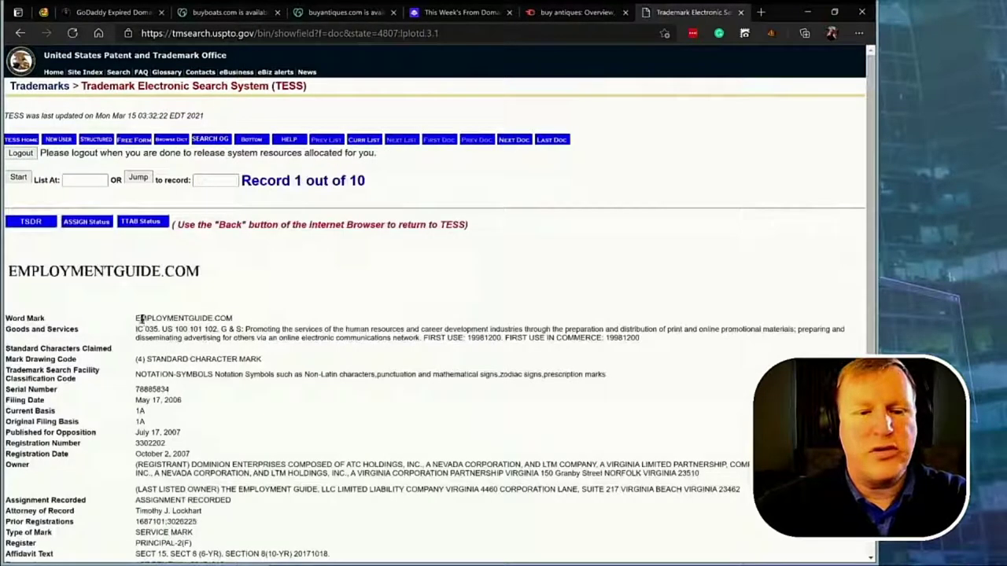
{"action": "left_click_drag", "start_coordinate": [136, 360], "coordinate": [263, 359]}
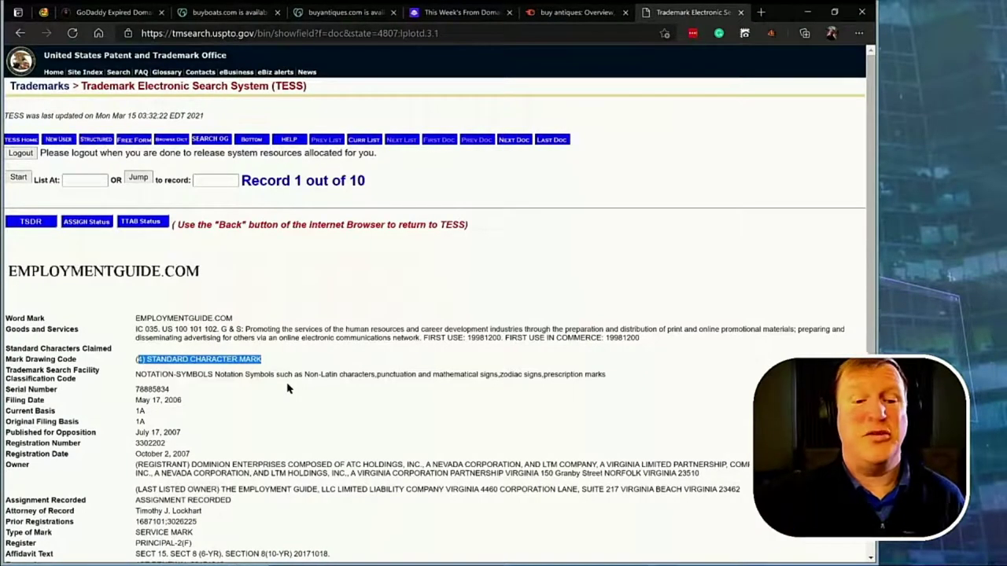
{"action": "left_click", "coordinate": [289, 340]}
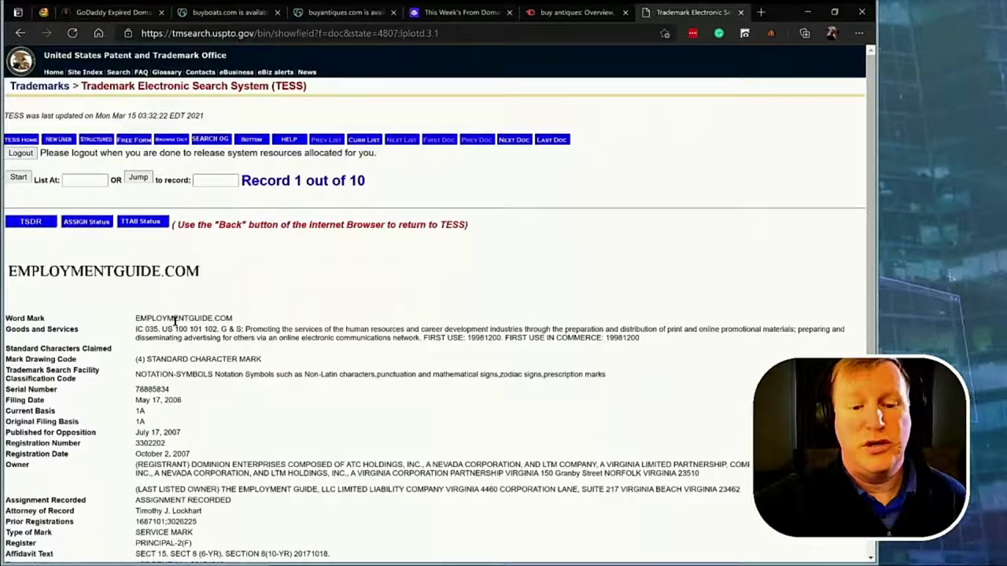
- Return to the employment guide record list and check how many trademark records were found
{"action": "key", "text": "alt+Left"}
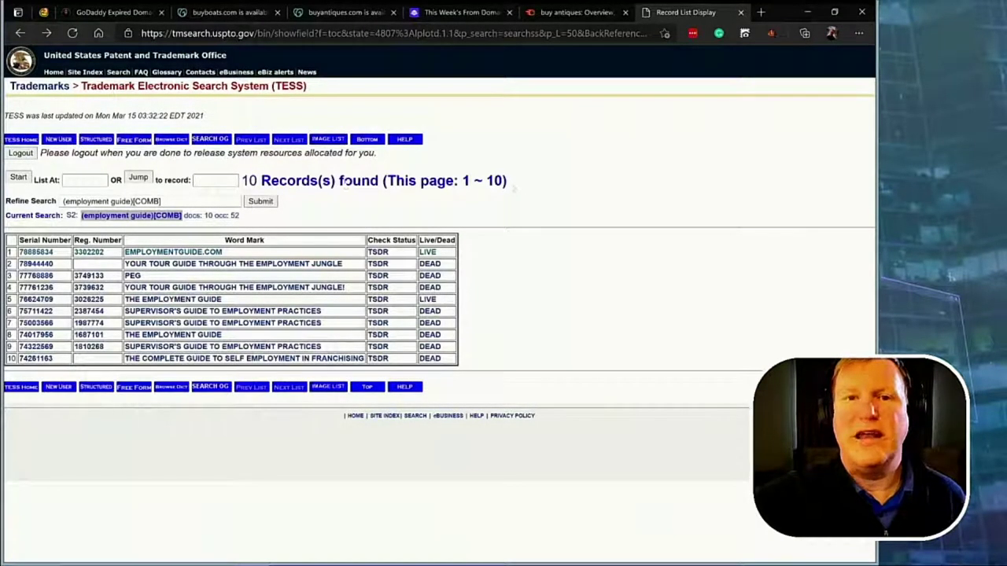
{"action": "left_click_drag", "start_coordinate": [511, 185], "coordinate": [244, 179]}
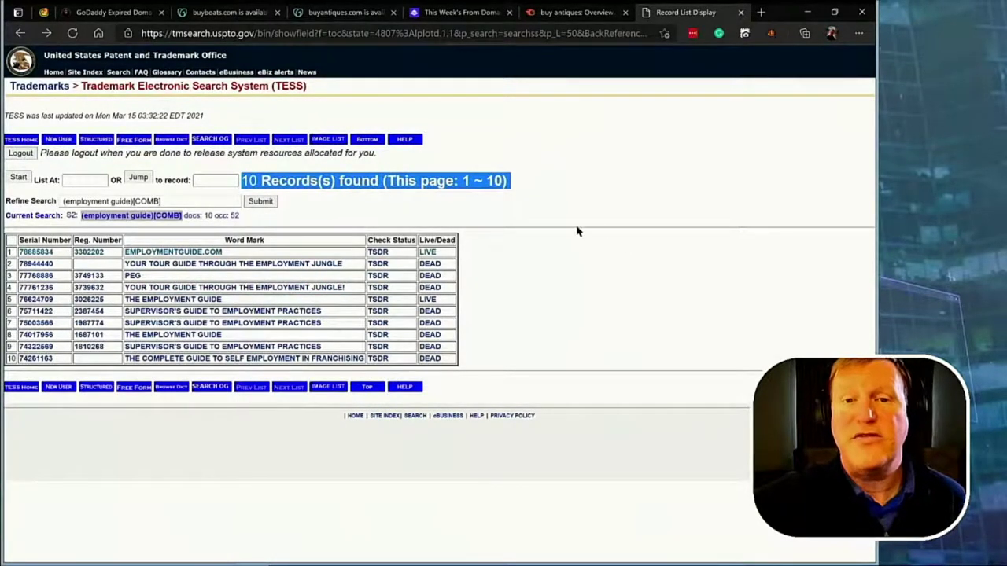
{"action": "left_click", "coordinate": [579, 170]}
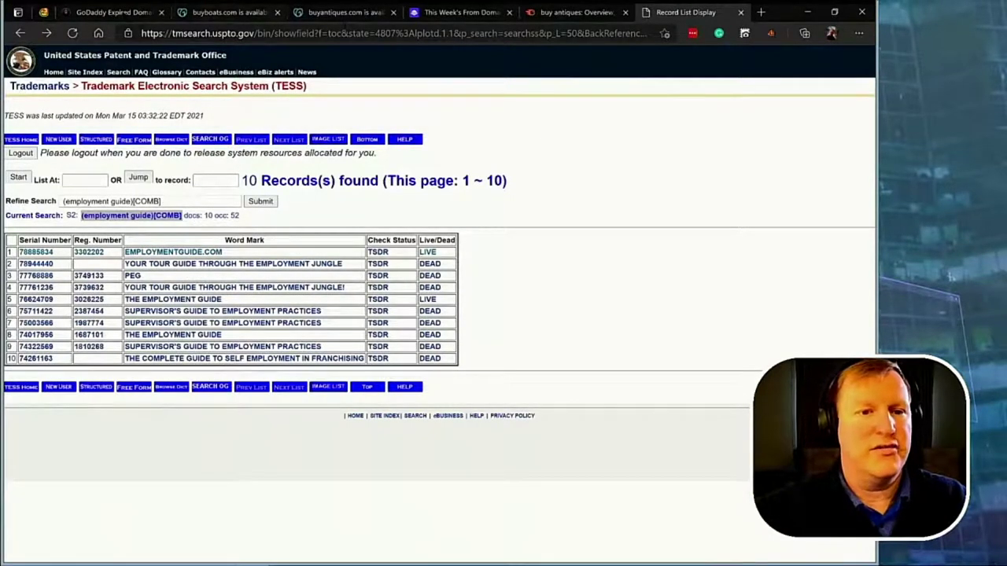
- Return to the expired domains listing and mark TopGuides.com as a favorite
{"action": "left_click", "coordinate": [110, 12]}
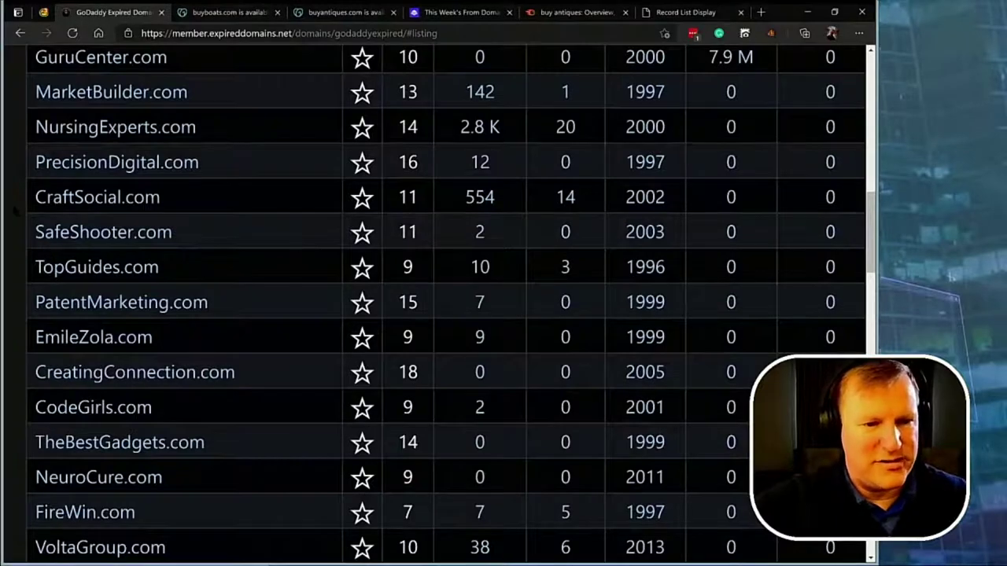
{"action": "scroll", "coordinate": [447, 303], "scroll_direction": "down", "scroll_amount": 1}
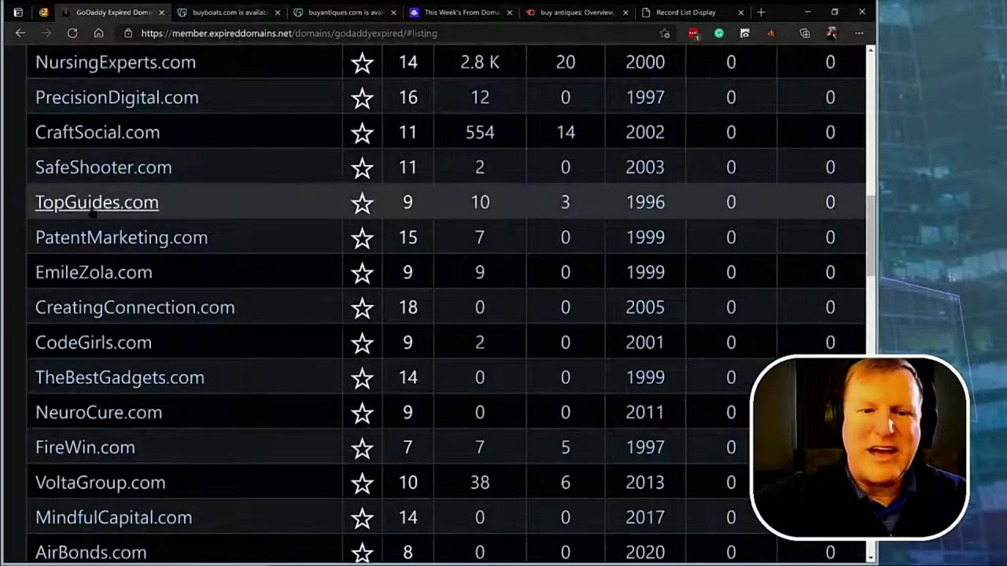
{"action": "left_click", "coordinate": [363, 204]}
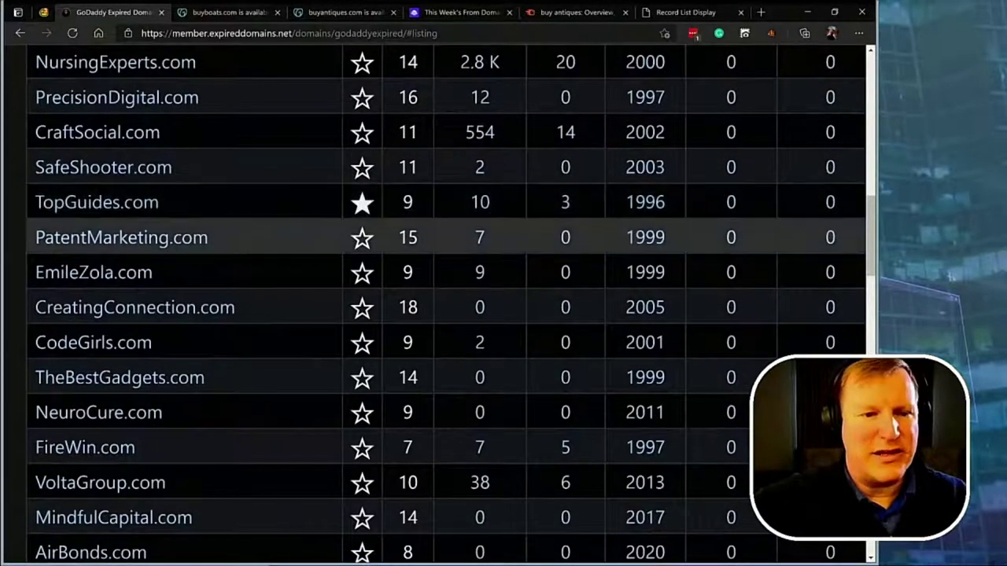
- Open the GoDaddy auction page for TopGuides.com from the listing, then place and confirm a bid of $145 USD
{"action": "left_click", "coordinate": [130, 208]}
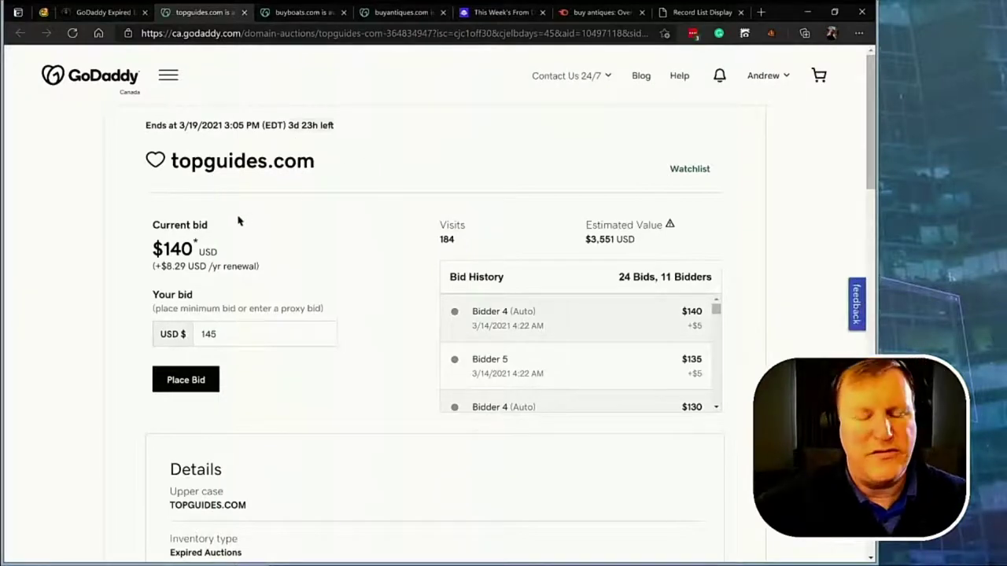
{"action": "left_click", "coordinate": [233, 333]}
{"action": "left_click", "coordinate": [191, 381]}
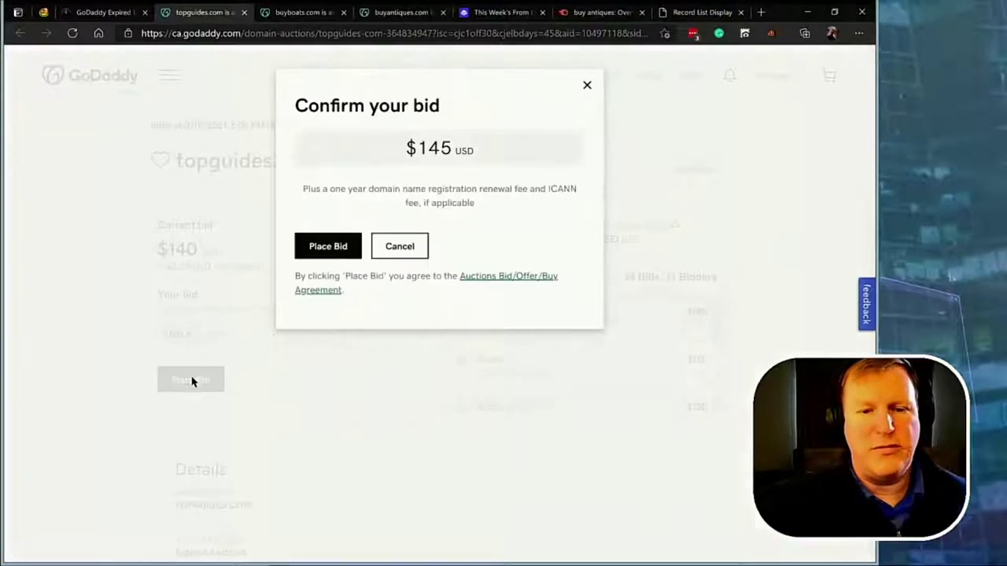
{"action": "left_click", "coordinate": [322, 256]}
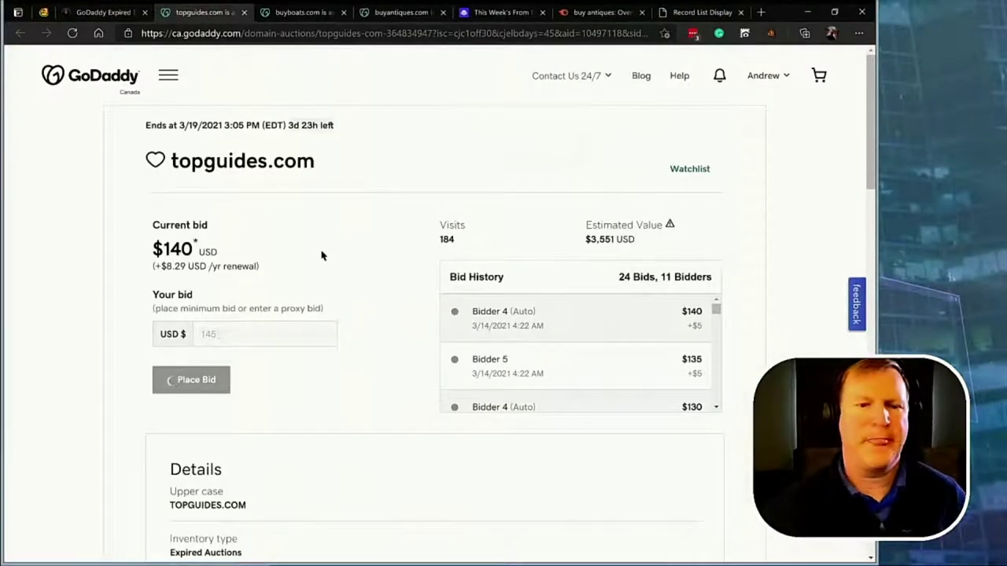